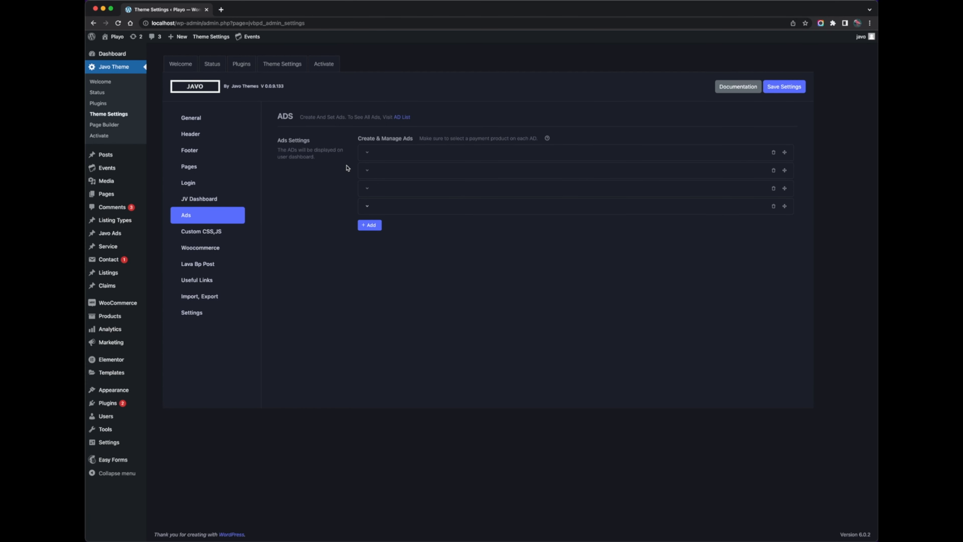
Step: Look through the existing ad entries and delete the blank fourth entry
click(367, 152)
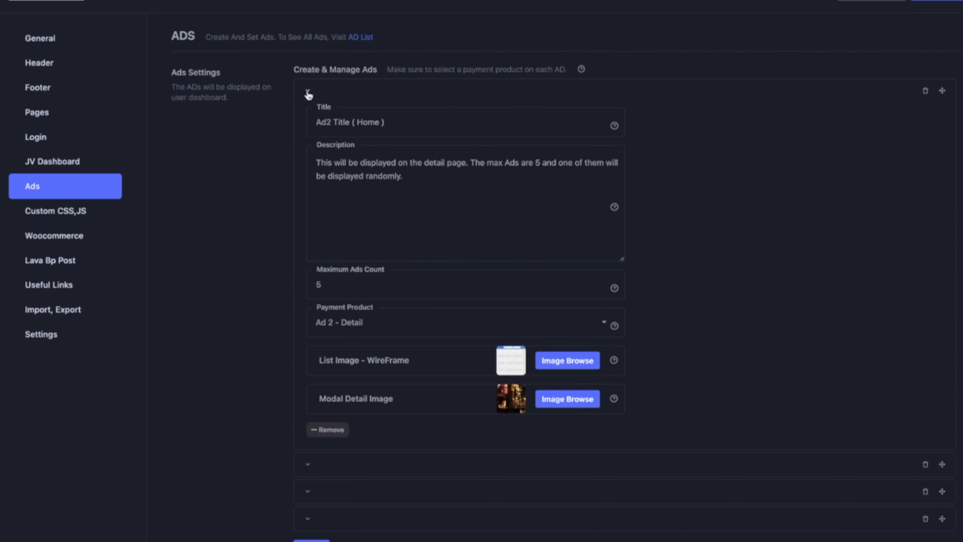
click(308, 93)
click(307, 119)
click(307, 118)
click(308, 173)
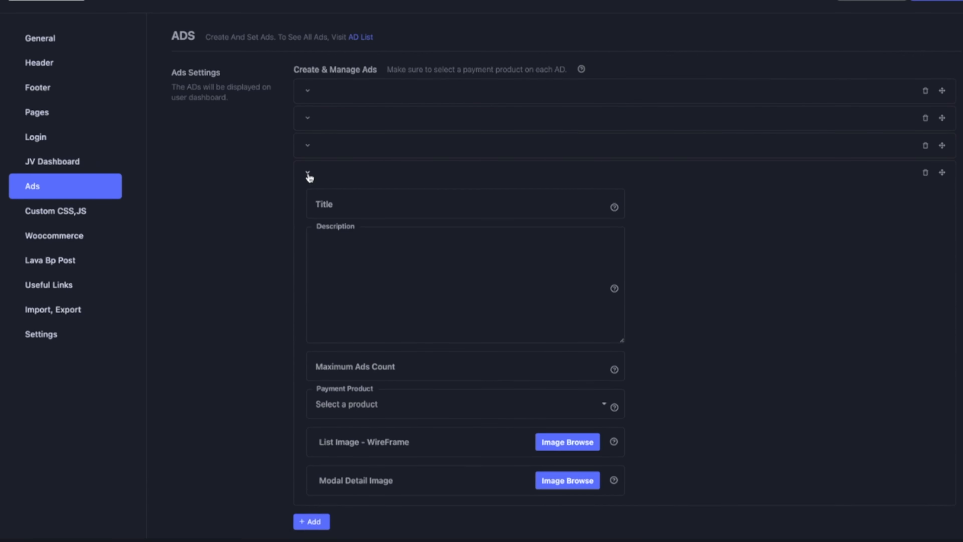
click(925, 174)
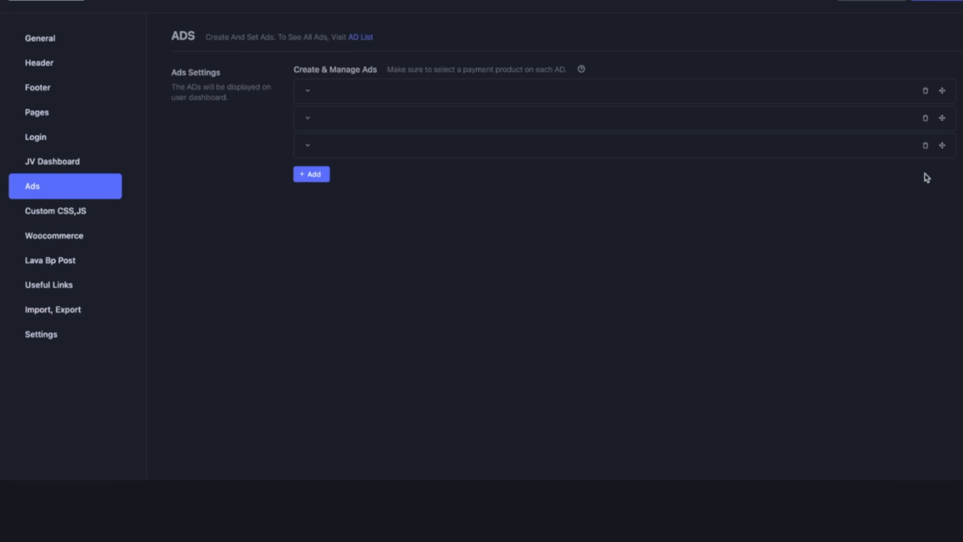
Step: Add five blank ad entries and delete all of them
click(312, 174)
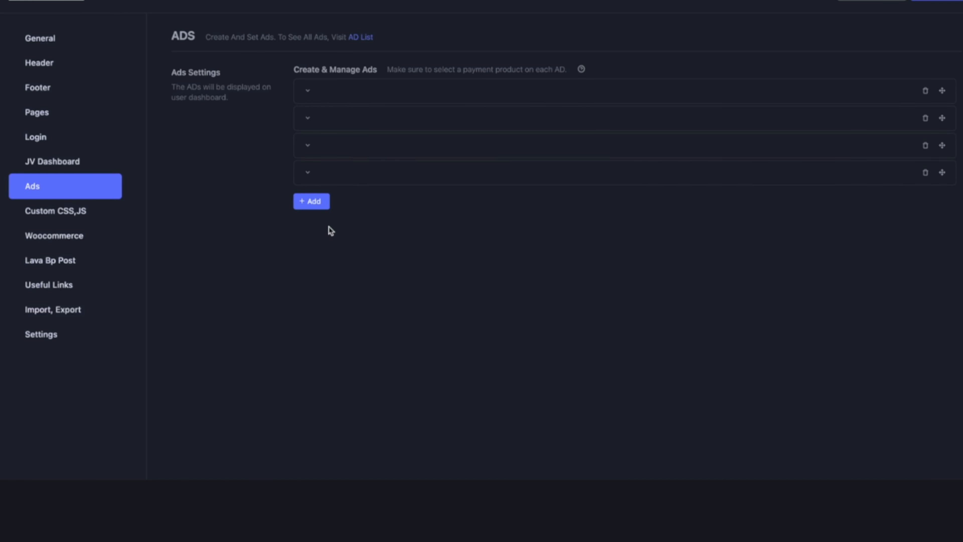
click(315, 206)
click(318, 233)
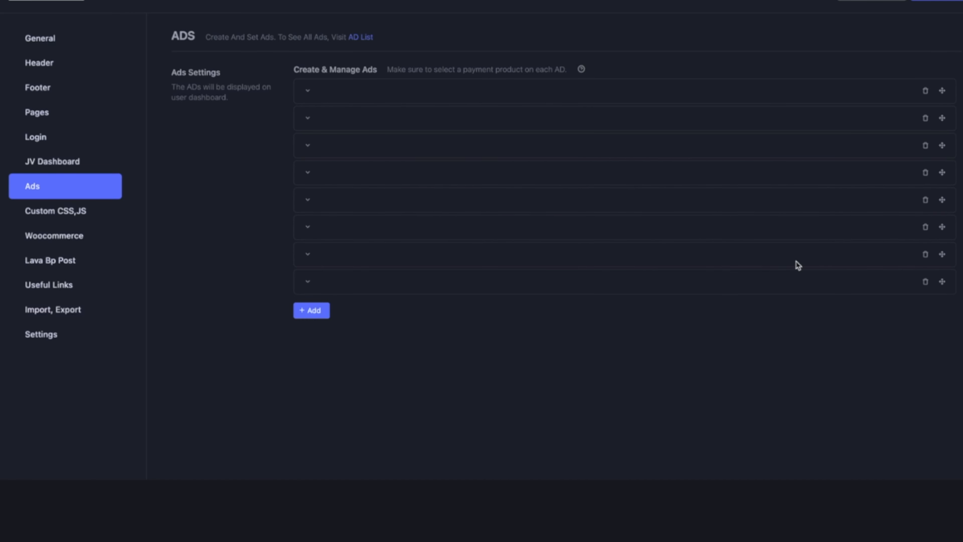
click(925, 281)
click(925, 254)
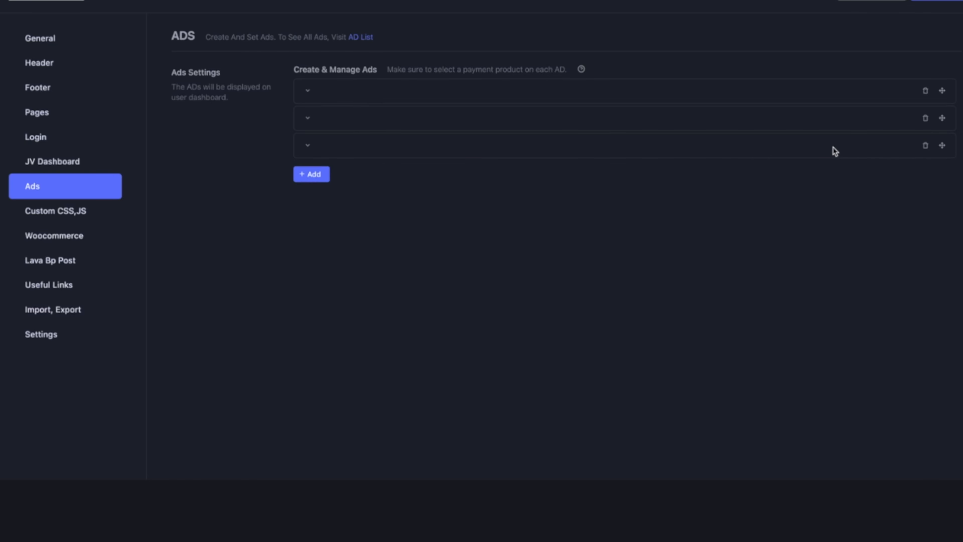
Step: Move the third ad entry to the top of the ads list and check its contents
drag(831, 149, 819, 81)
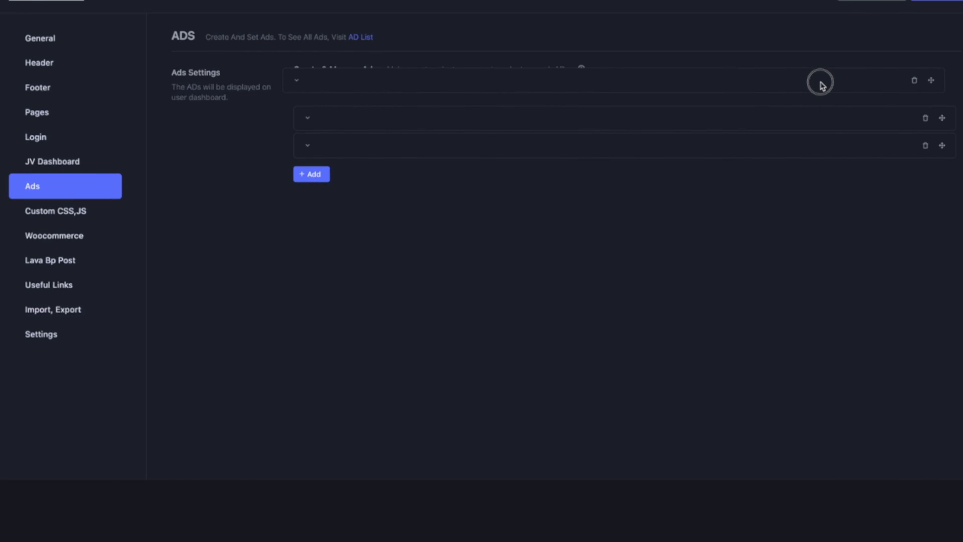
click(311, 99)
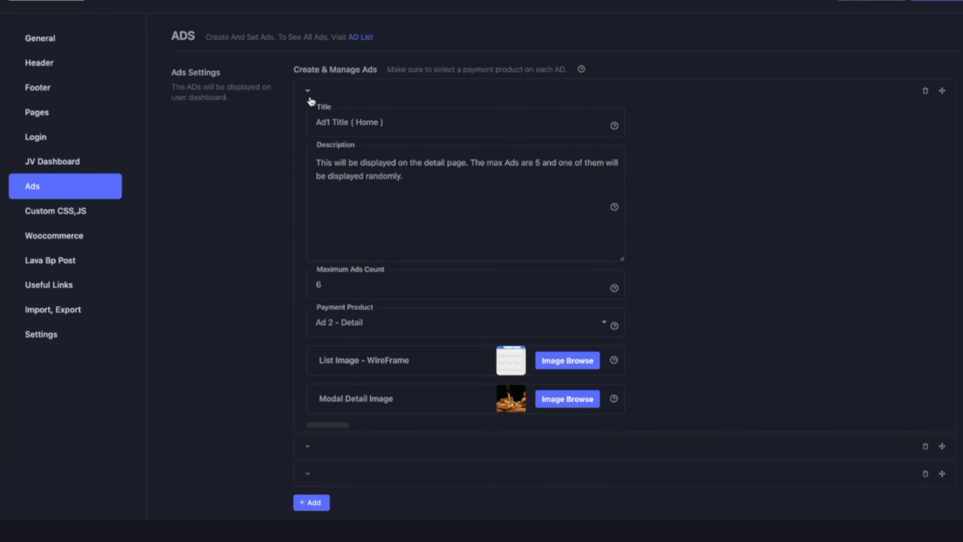
click(311, 100)
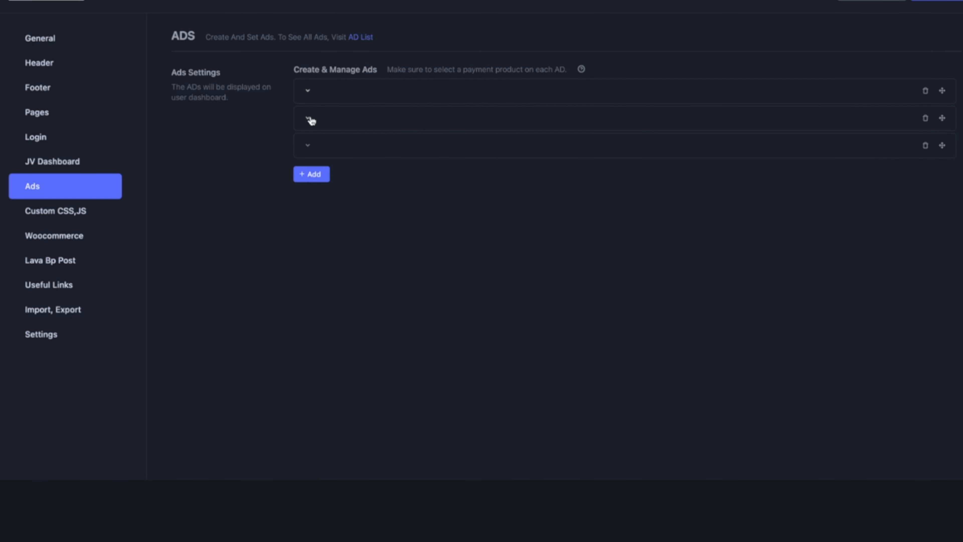
Step: Review the title, description and maximum ads count of the Ad1 Title ( Home ) entry
click(306, 94)
click(482, 131)
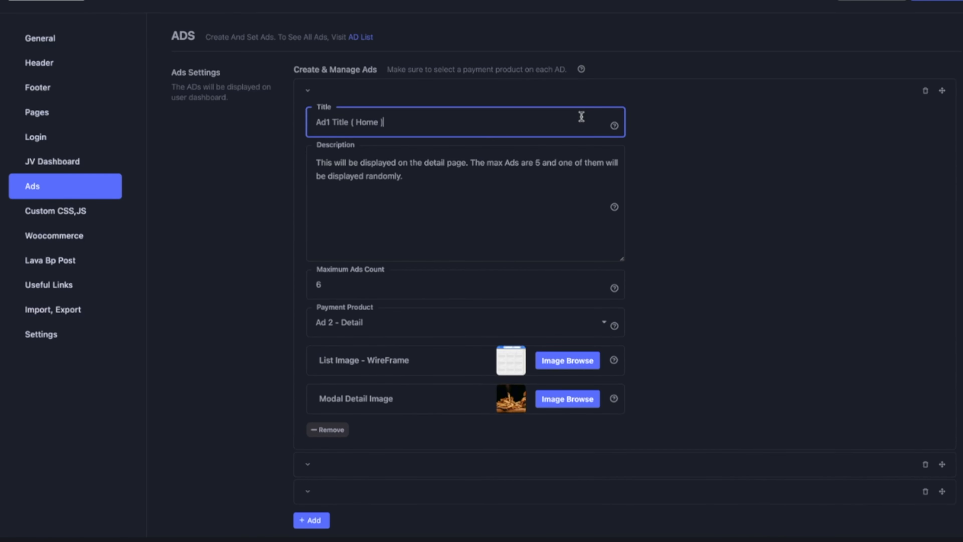
click(545, 186)
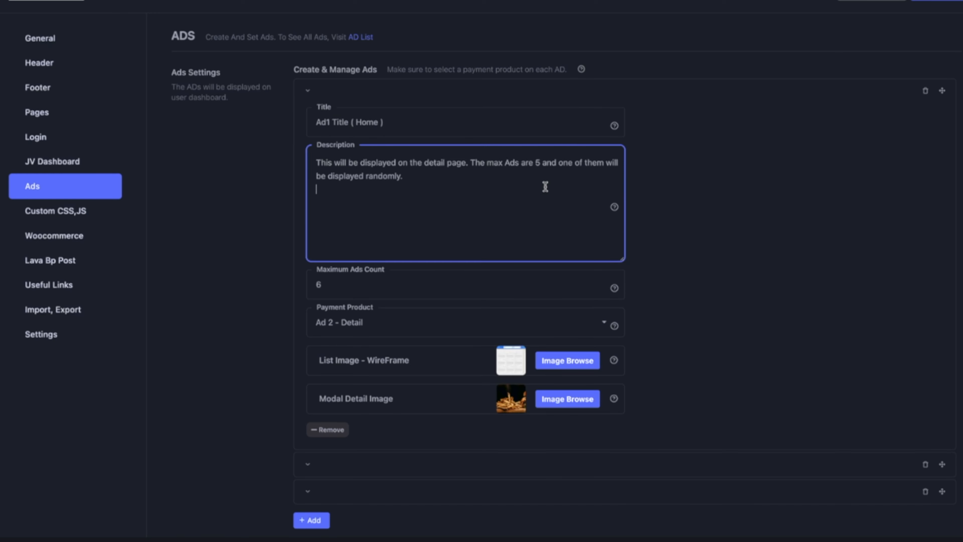
key(Tab)
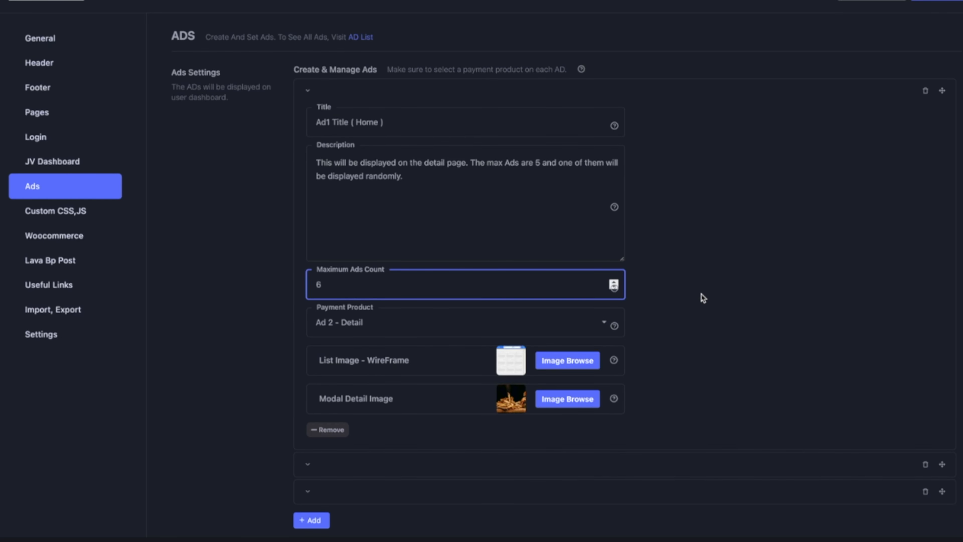
click(704, 298)
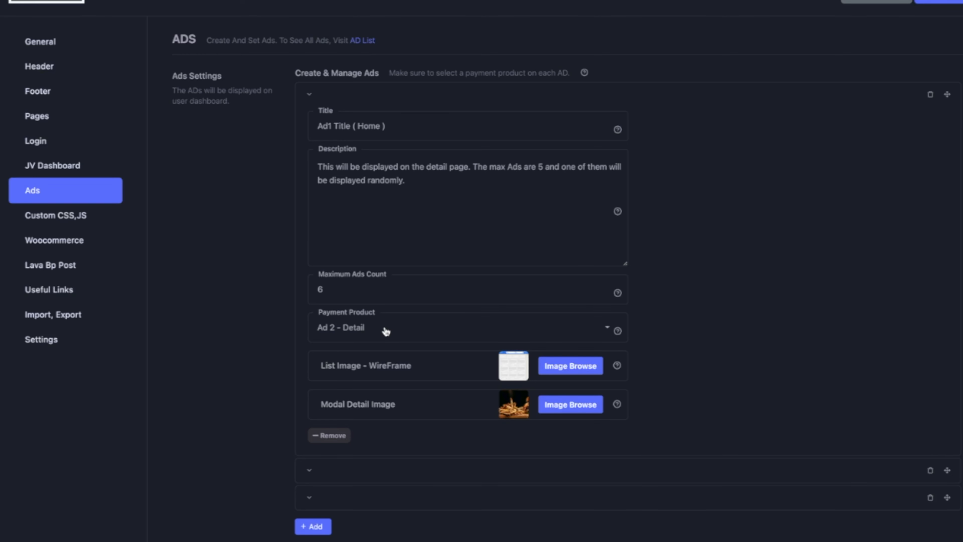
Step: Show the payment products available for the Ad1 Title ( Home ) ad and where new products are added
click(364, 333)
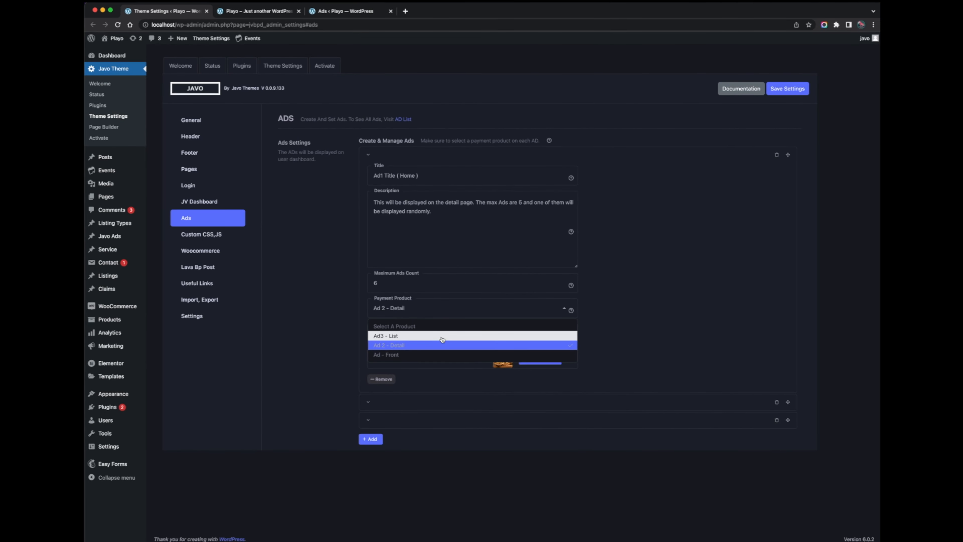
mouse_move(123, 324)
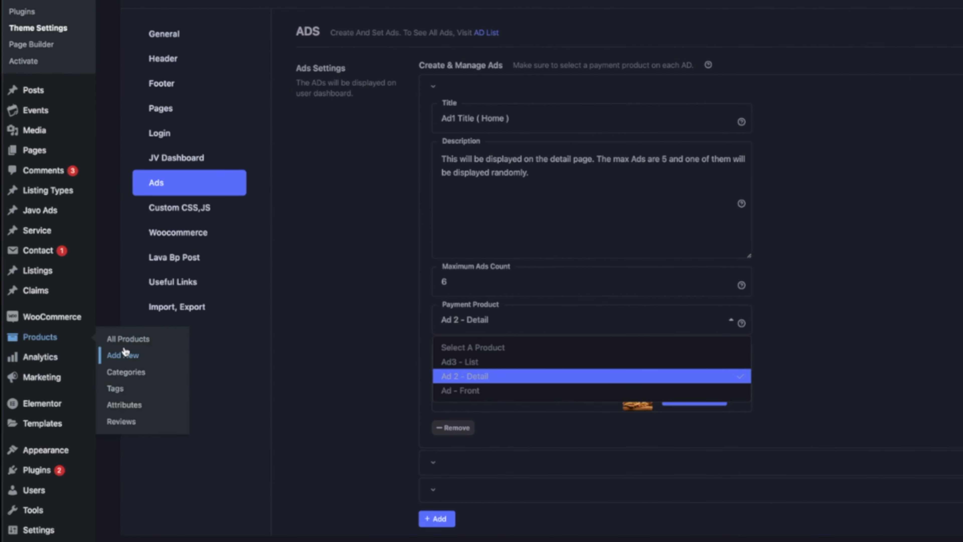
click(292, 358)
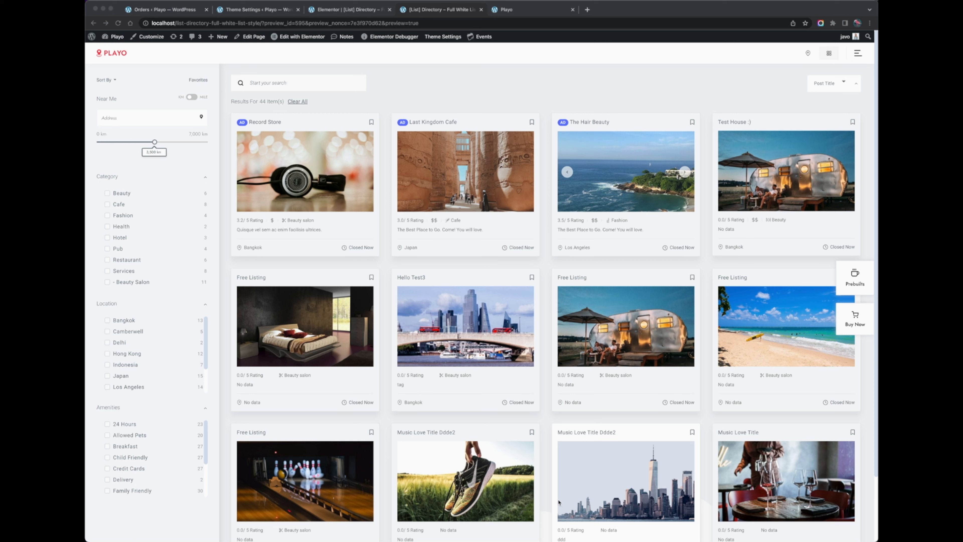
Step: Capture a screenshot of the directory listing page and spotlight the three listings marked AD
key(alt+super+5)
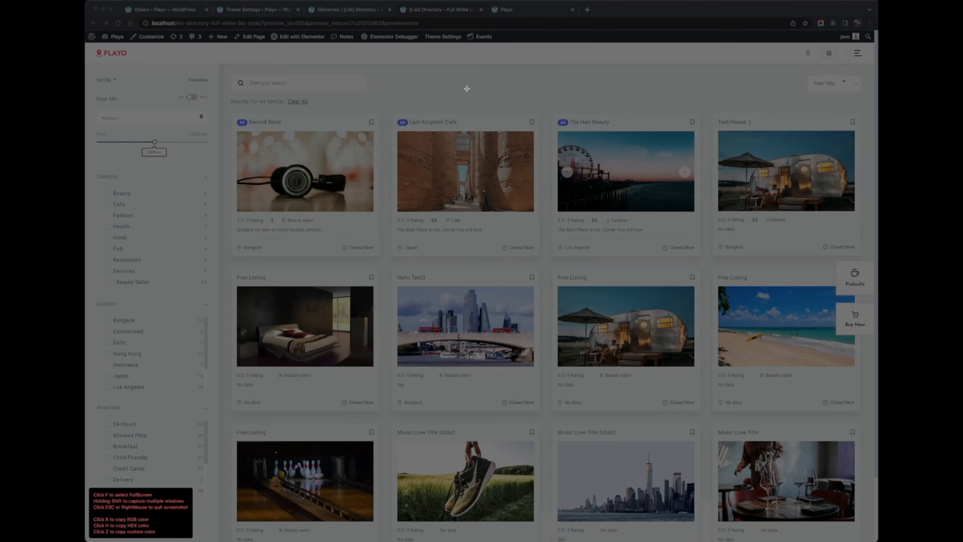
mouse_move(87, 43)
mouse_down()
mouse_move(507, 269)
mouse_move(728, 408)
mouse_move(874, 540)
mouse_up()
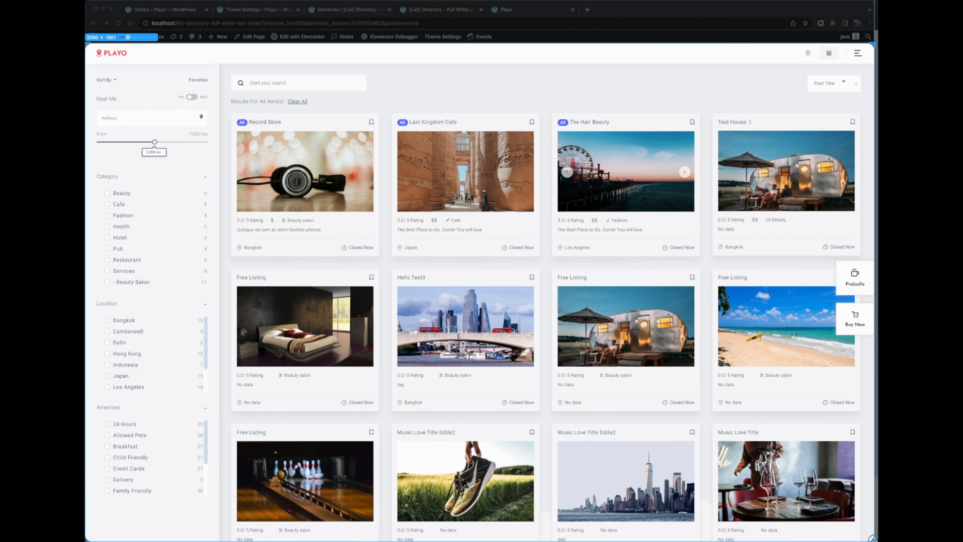
click(486, 514)
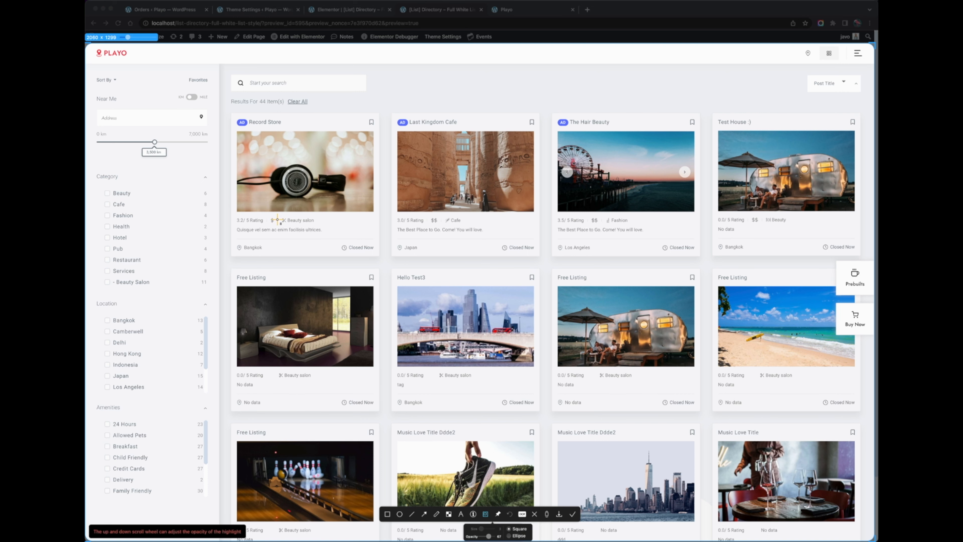
mouse_move(226, 109)
mouse_down()
mouse_move(623, 212)
mouse_move(704, 264)
mouse_up()
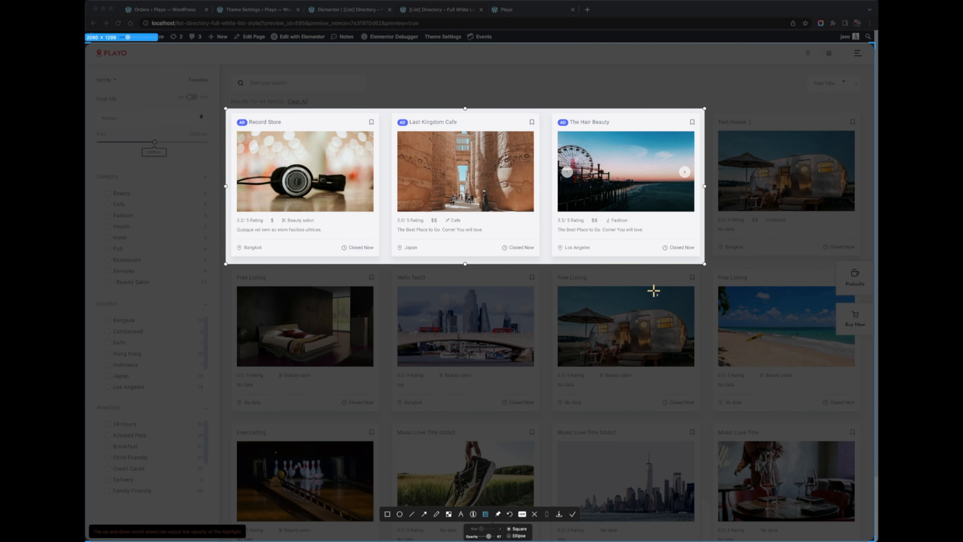
Step: Annotate the three AD listings in the screenshot with a red arrow and a red rectangle, and save the image
click(424, 514)
drag(720, 74, 649, 118)
click(388, 514)
mouse_move(228, 110)
mouse_down()
mouse_move(250, 163)
mouse_move(608, 270)
mouse_move(701, 261)
mouse_up()
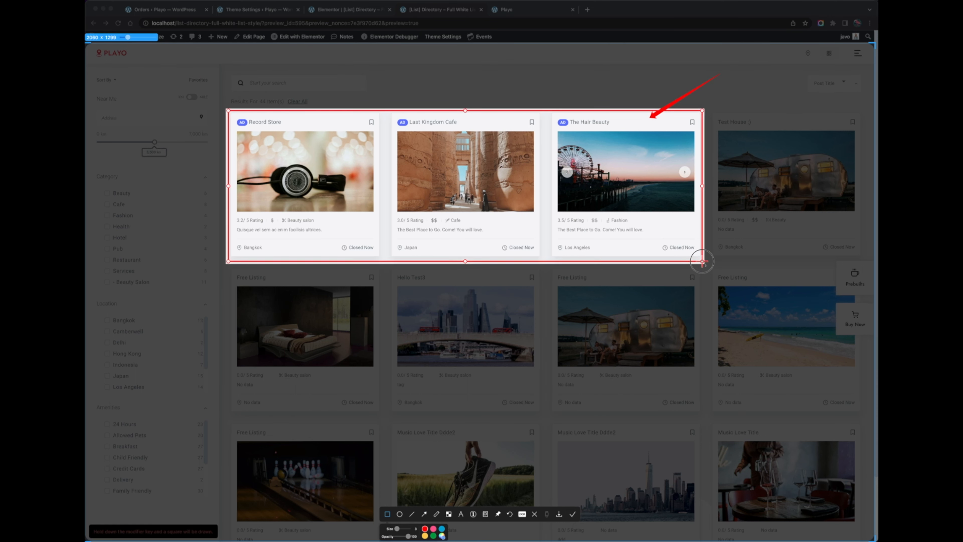
click(559, 514)
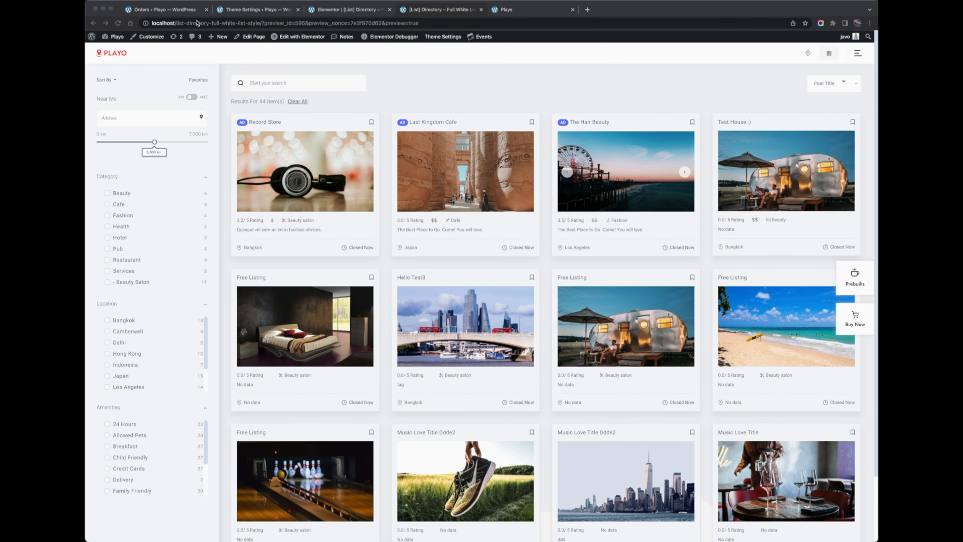
Step: Return to the theme settings and choose iShot_2022-10-11_12.29.50.png as the Modal Detail Image of the Ad2 Title ( Home ) ad
click(219, 12)
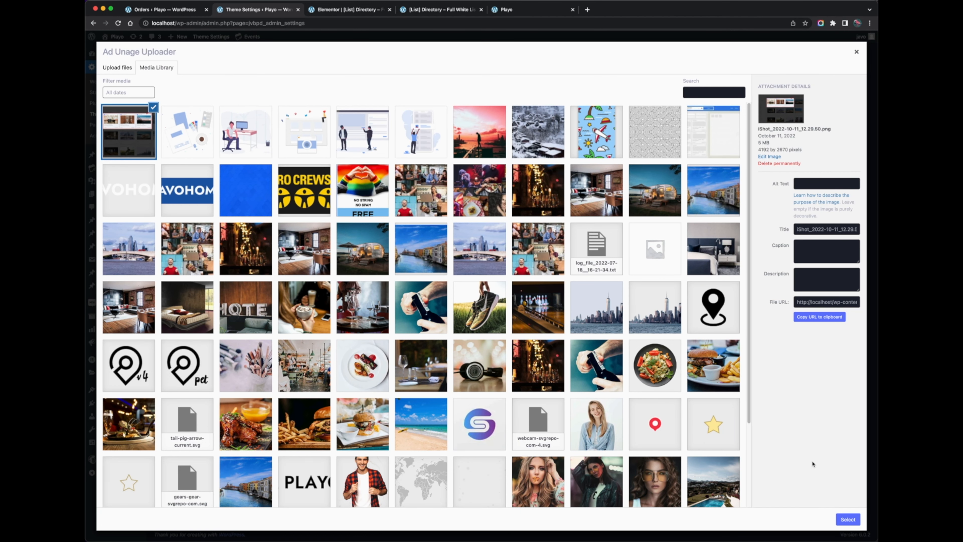
click(845, 519)
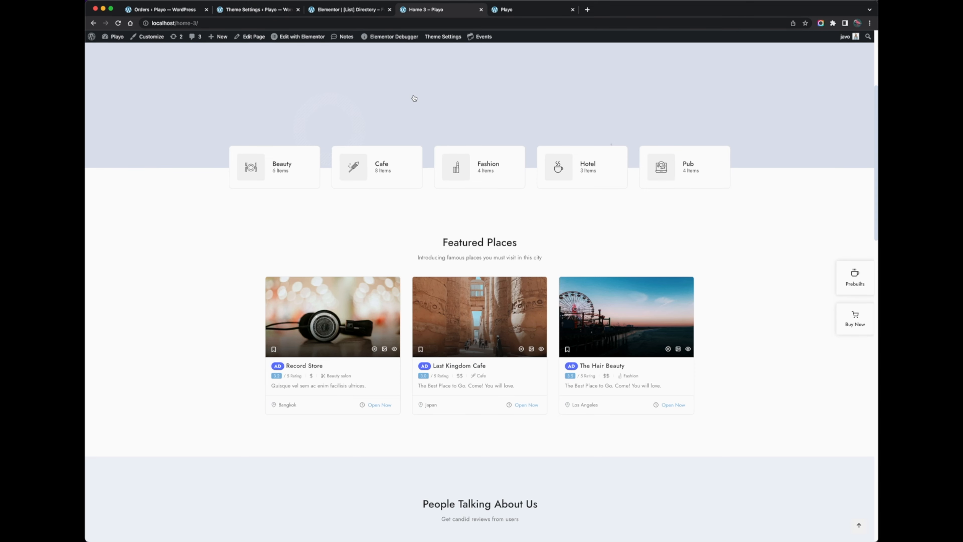
Step: Capture a screenshot of the Home 3 page and spotlight its Featured Places section
key(super+shift+4)
mouse_move(87, 45)
mouse_down()
mouse_move(771, 463)
mouse_move(857, 540)
mouse_move(871, 540)
mouse_up()
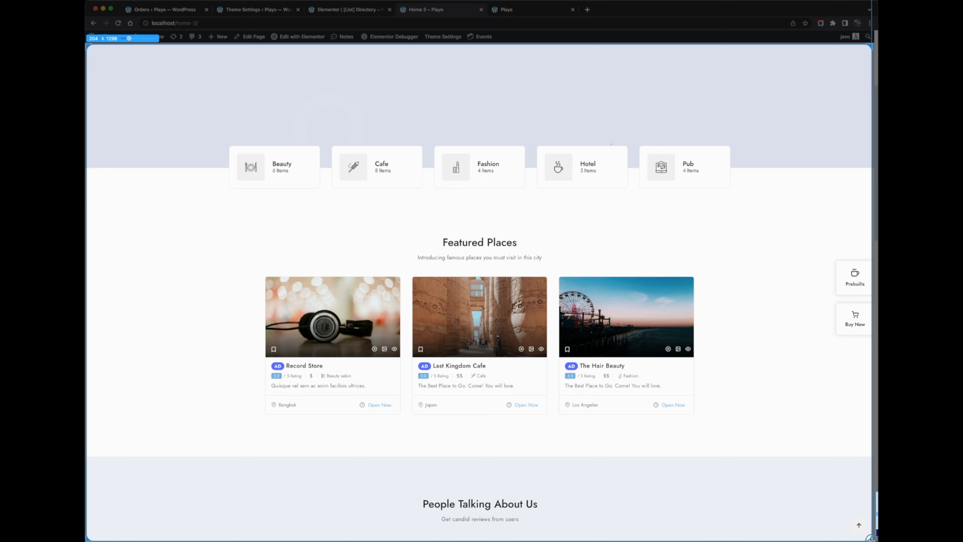
click(485, 513)
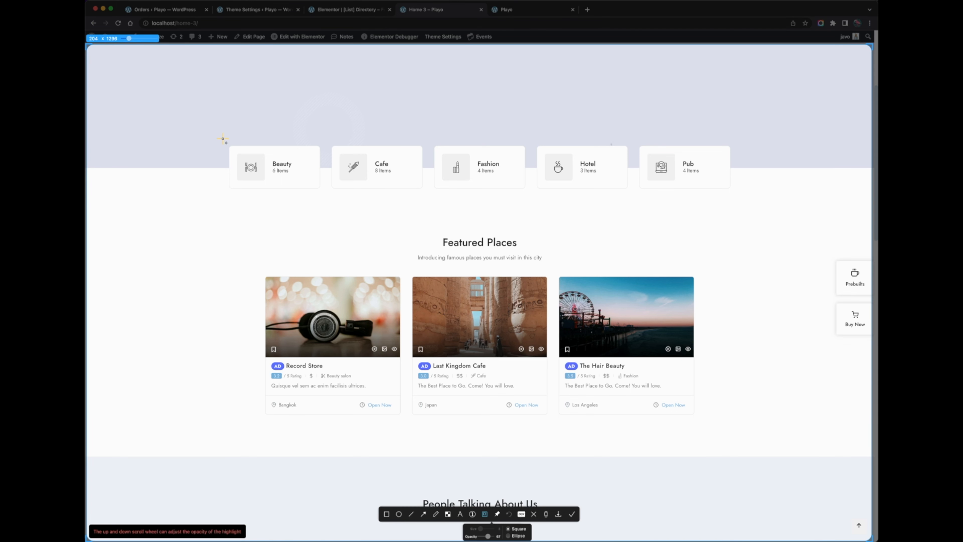
drag(242, 228, 719, 447)
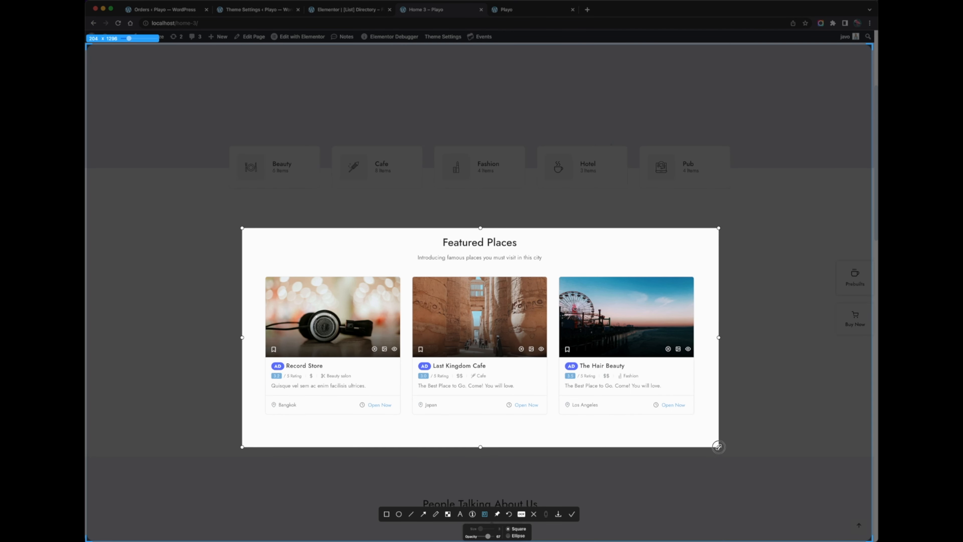
Step: Frame the three Featured Places cards with a rectangle, point an arrow at them, and save the screenshot
click(387, 514)
mouse_move(259, 270)
mouse_down()
mouse_move(595, 426)
mouse_move(683, 436)
mouse_move(702, 425)
mouse_up()
click(423, 514)
drag(710, 234, 674, 266)
click(557, 514)
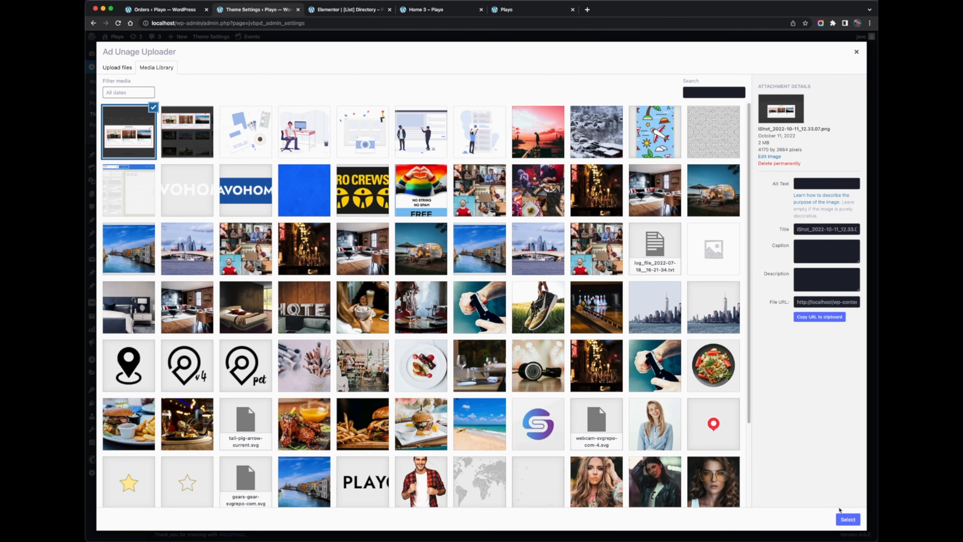
Step: Set iShot_2022-10-11_12.33.07.png as the Modal Detail Image of the Ad3 - List ( List ) ad and review the ad entries
click(848, 519)
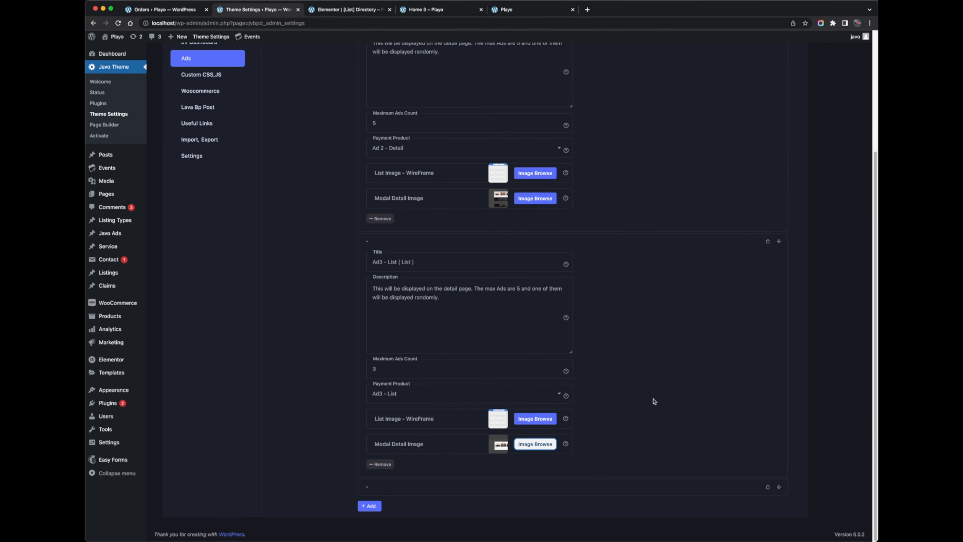
scroll(654, 402, up, 5)
scroll(653, 402, down, 2)
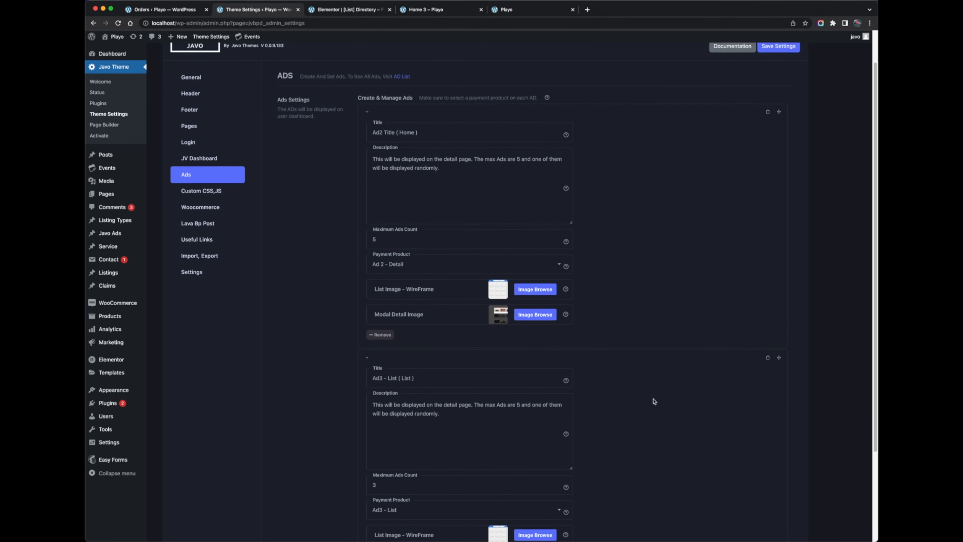
scroll(654, 401, up, 1)
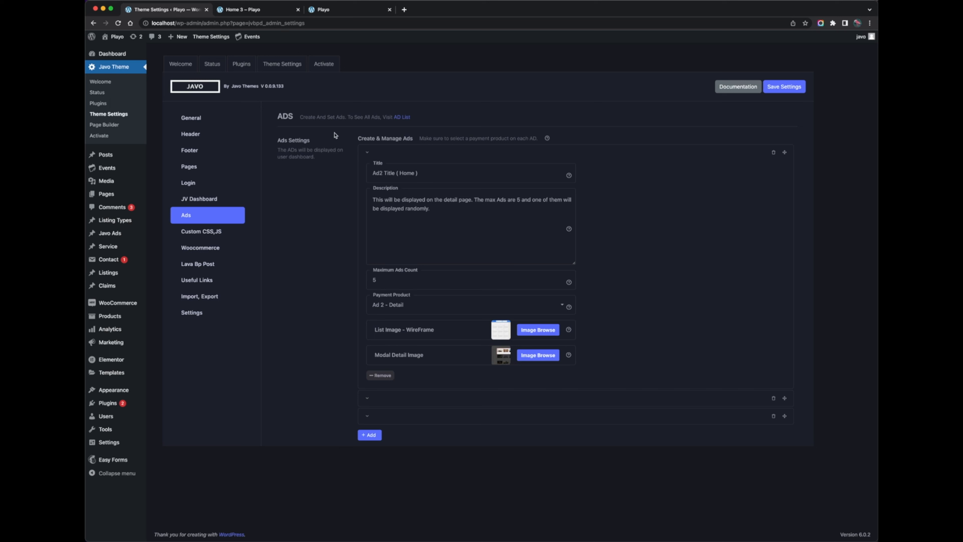
Step: In the site's user dashboard, preview the ad location image and description of the Ad2 Title ( Home ) package, and close the preview
click(351, 14)
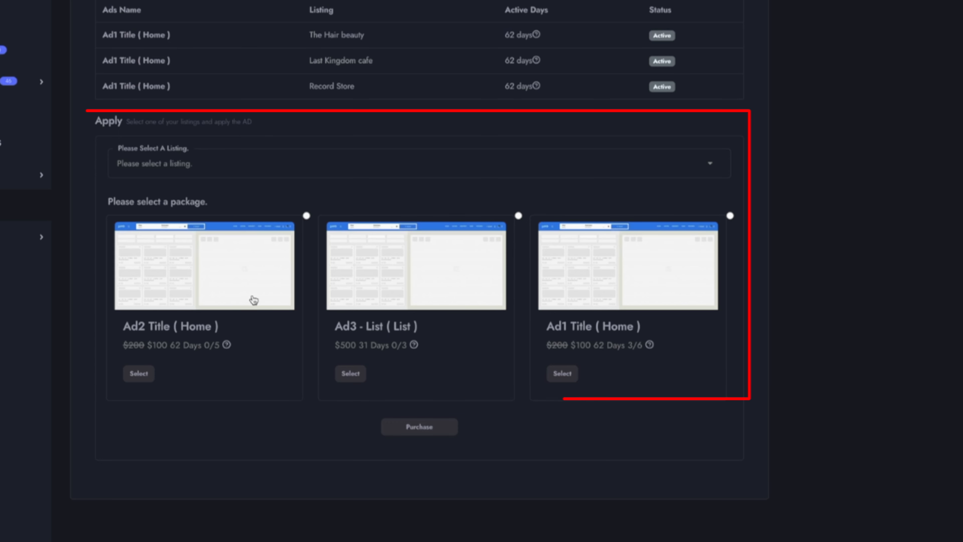
mouse_move(198, 273)
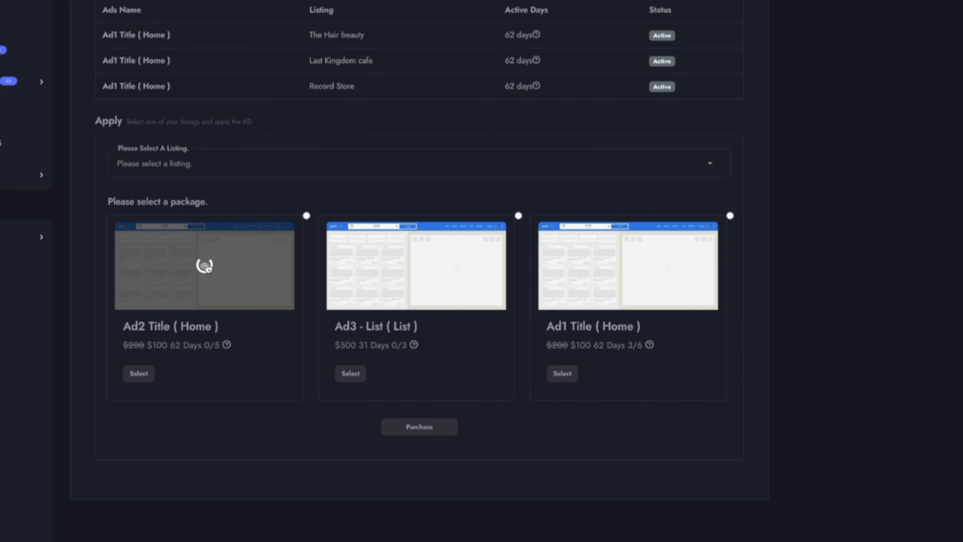
click(206, 267)
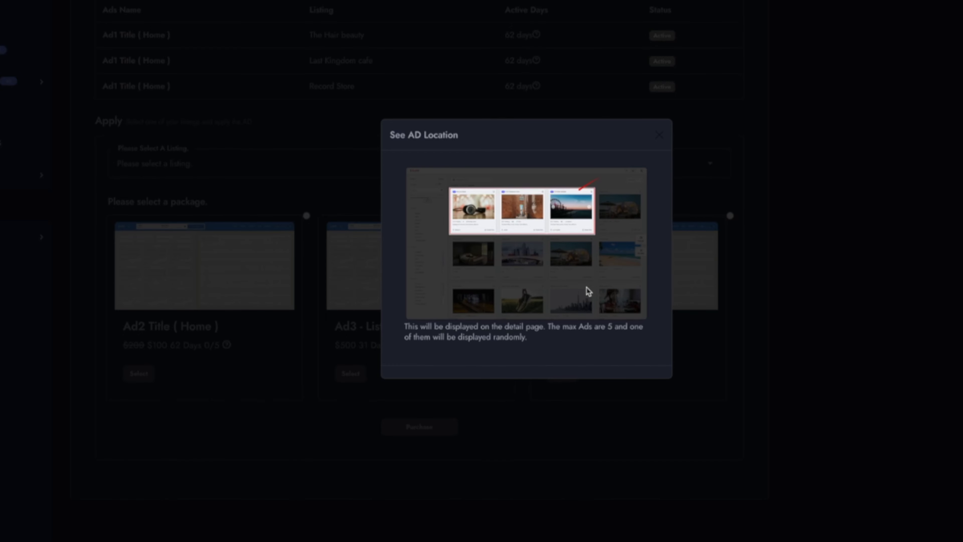
triple_click(561, 340)
click(570, 349)
click(662, 136)
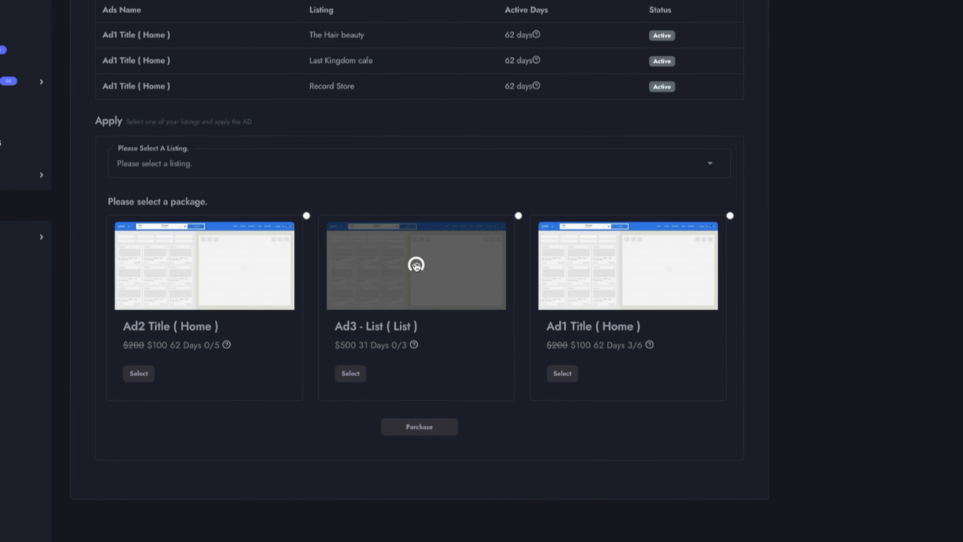
Step: Preview the ad location images and descriptions of the Ad3 - List ( List ) and Ad1 Title ( Home ) packages, closing each preview
click(416, 265)
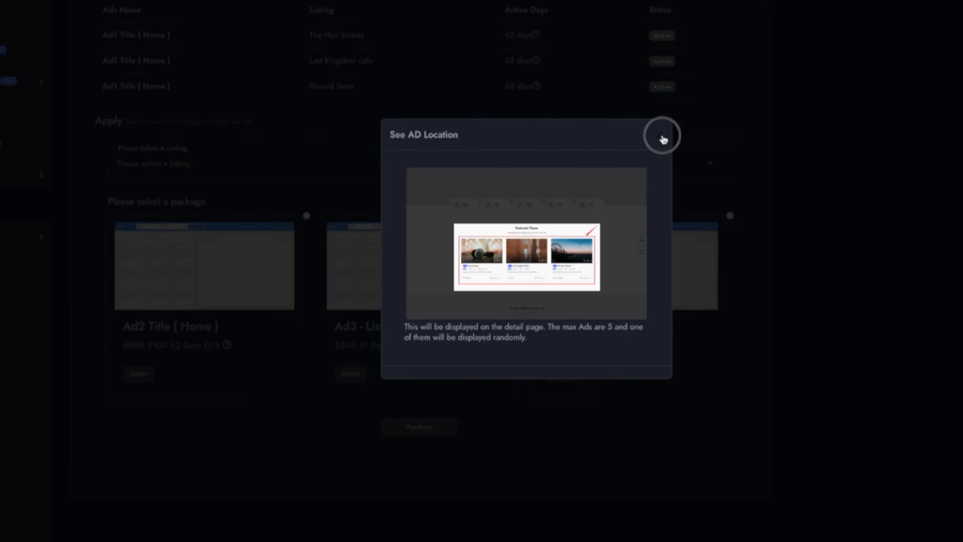
click(663, 139)
click(628, 268)
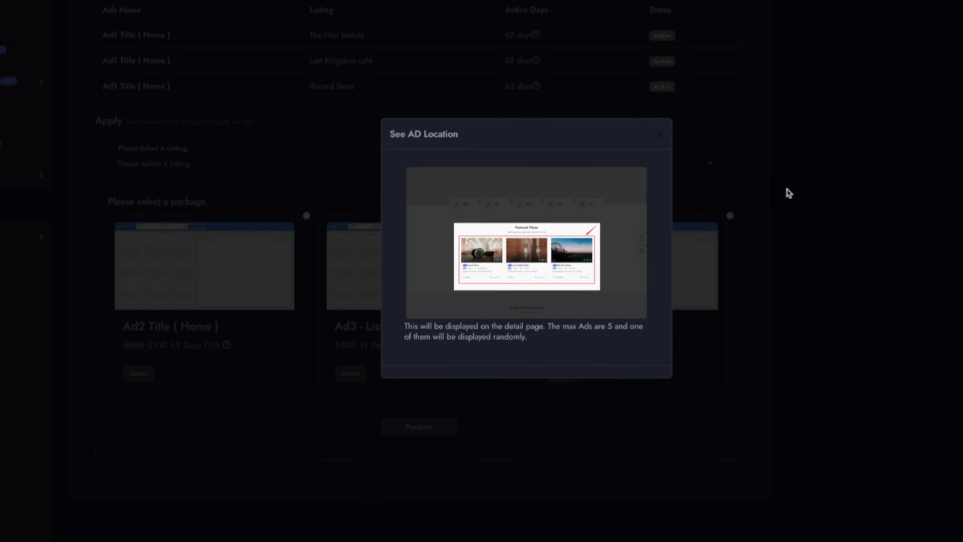
click(664, 142)
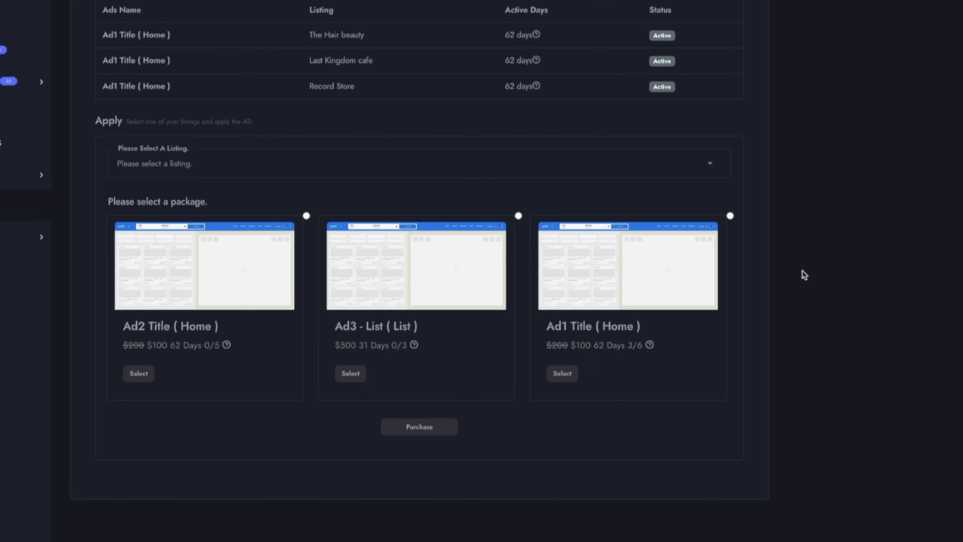
Step: Select the Ad1 Title ( Home ) package for the Tenni Burger listing, check its ad location preview, and proceed with the purchase
click(562, 373)
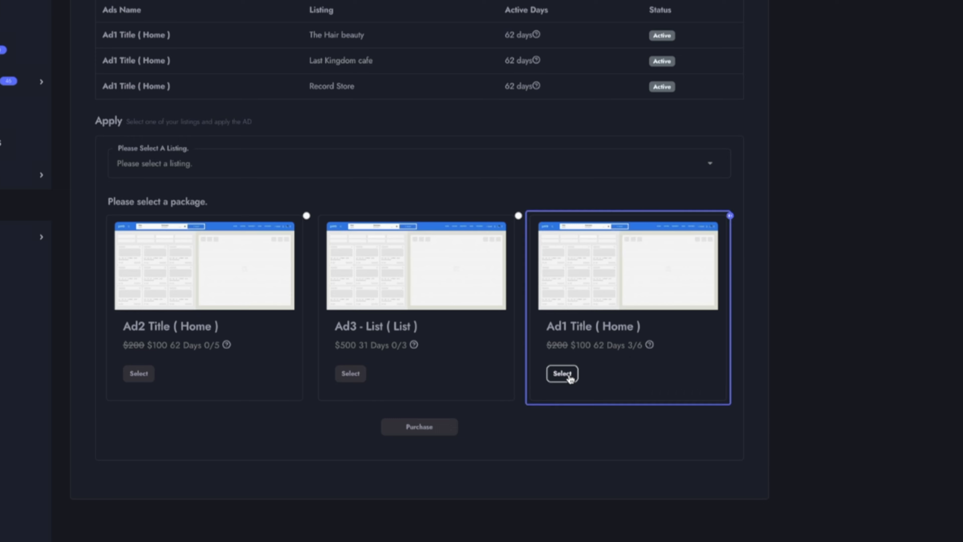
click(482, 175)
scroll(434, 309, down, 3)
scroll(431, 316, down, 3)
click(427, 316)
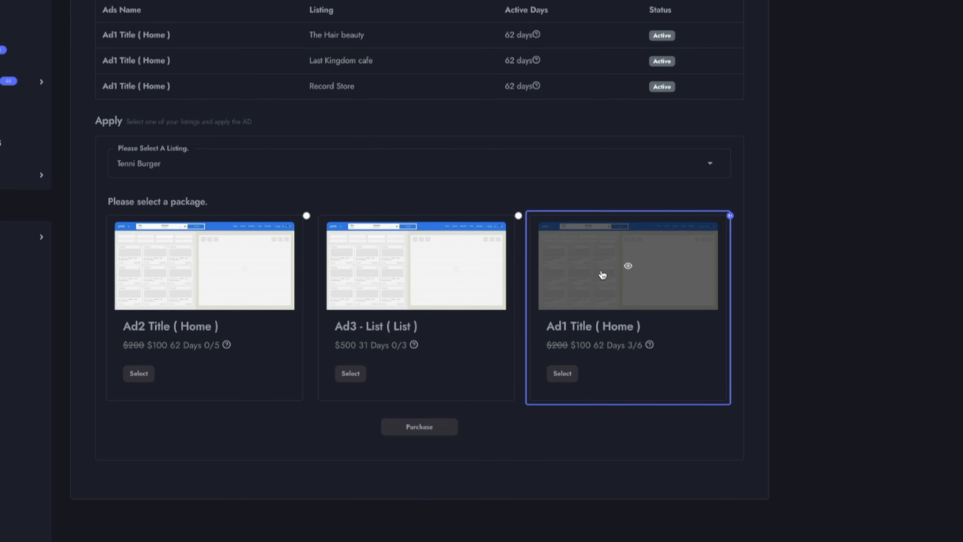
click(629, 270)
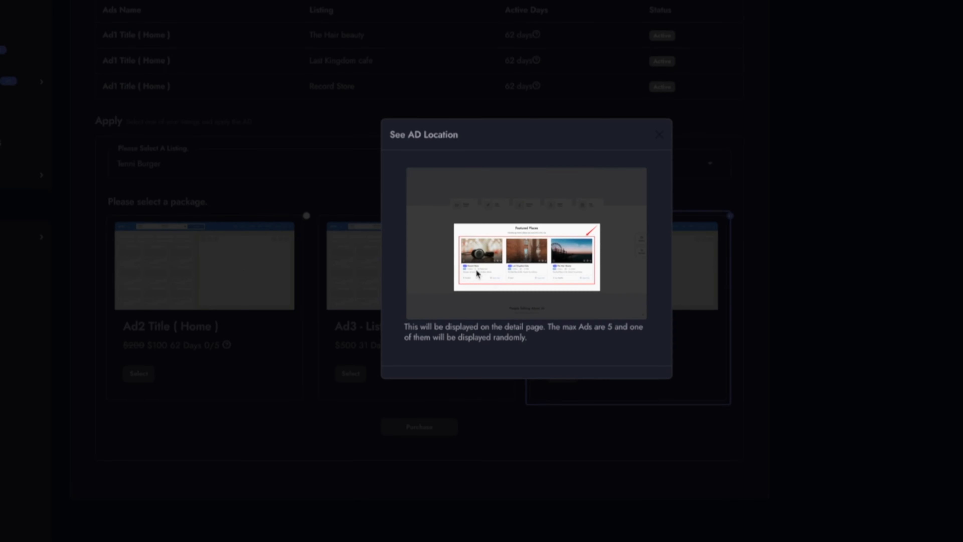
click(345, 492)
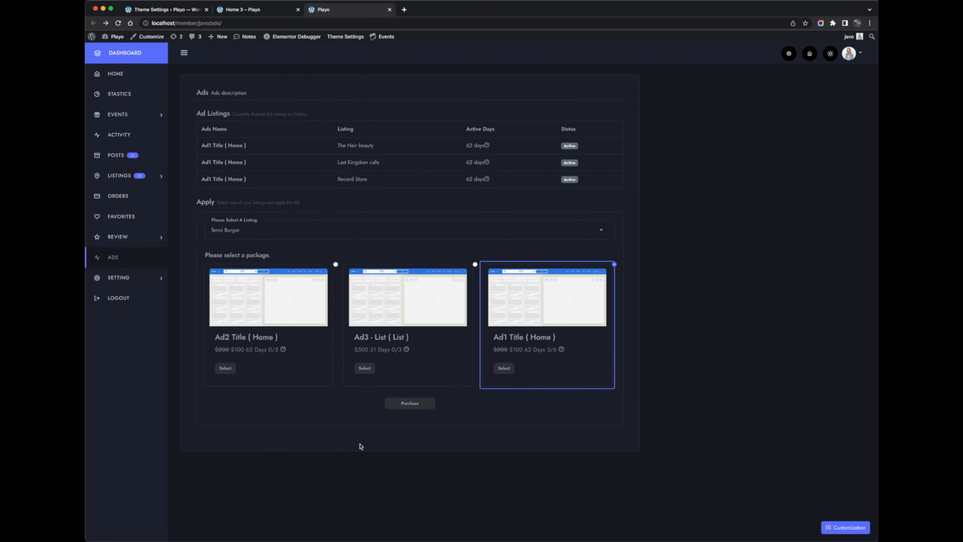
click(417, 404)
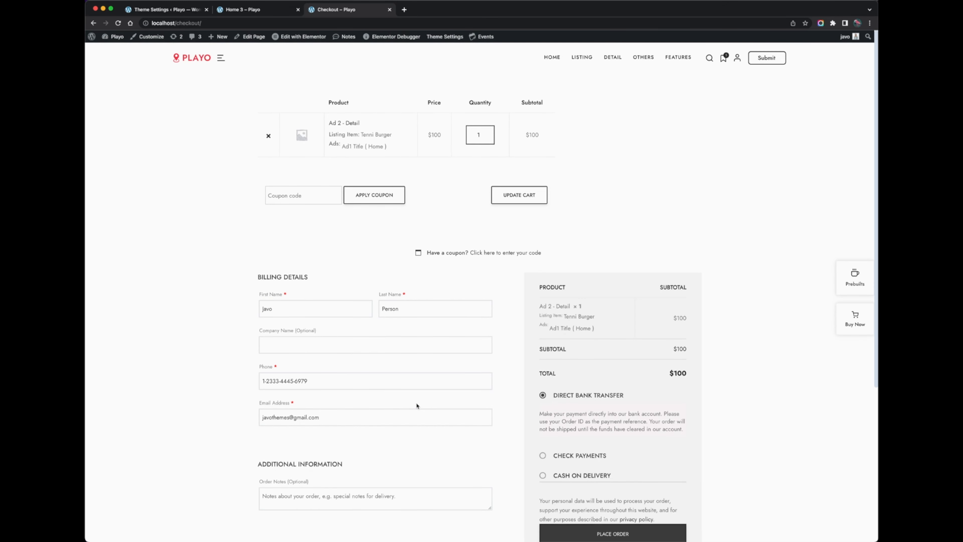
Step: Review the checkout form, and examine the Remove Billing Fields and Remove Shipping Fields selections in the Javo theme's Woocommerce settings
scroll(417, 405, down, 5)
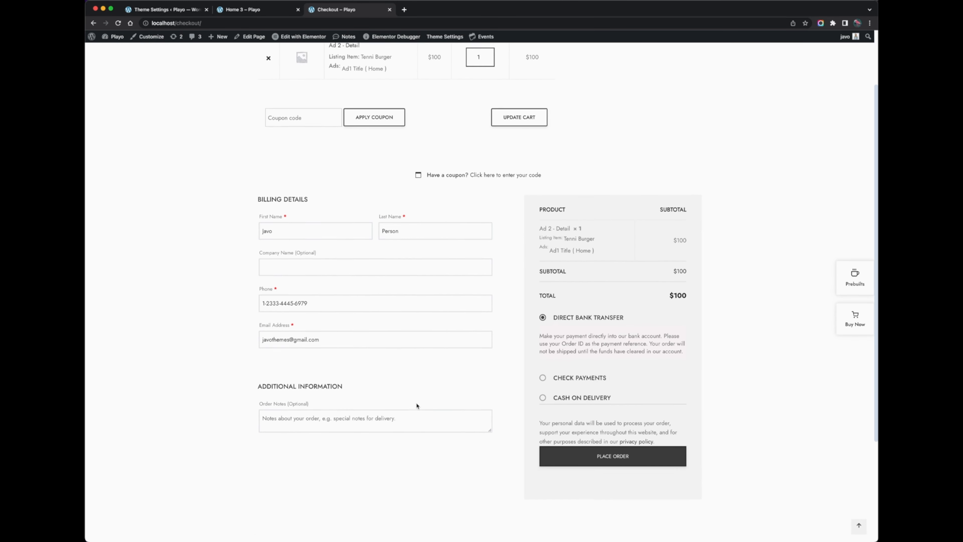
scroll(417, 406, down, 1)
scroll(417, 406, up, 1)
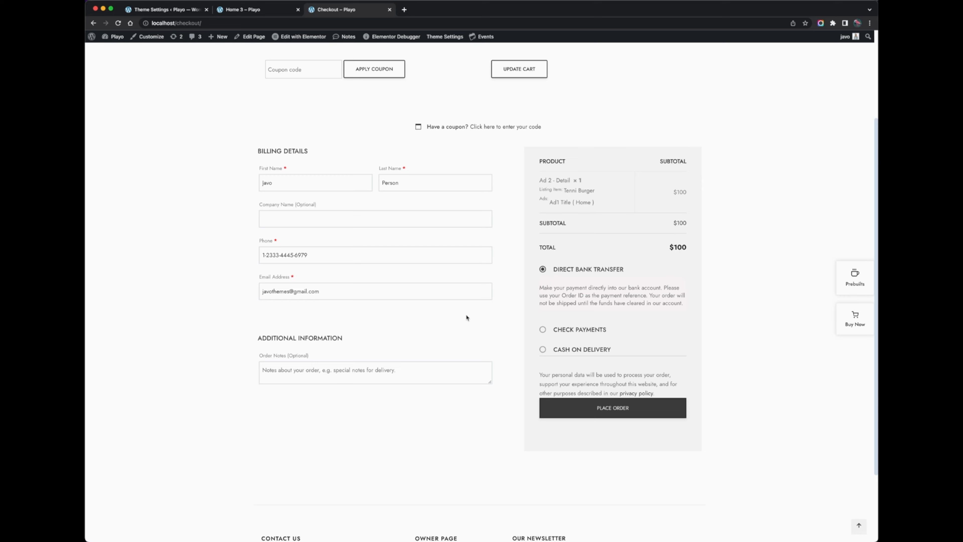
click(183, 10)
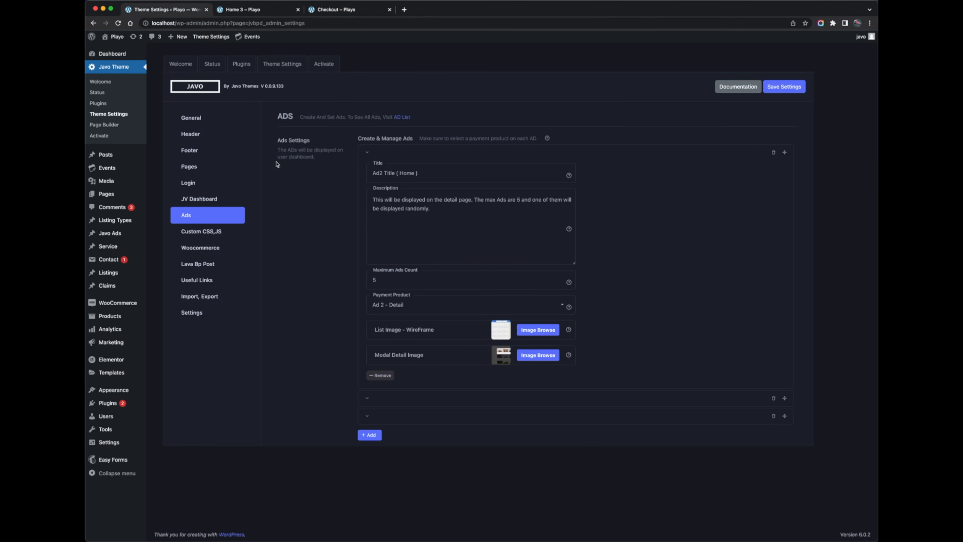
click(198, 248)
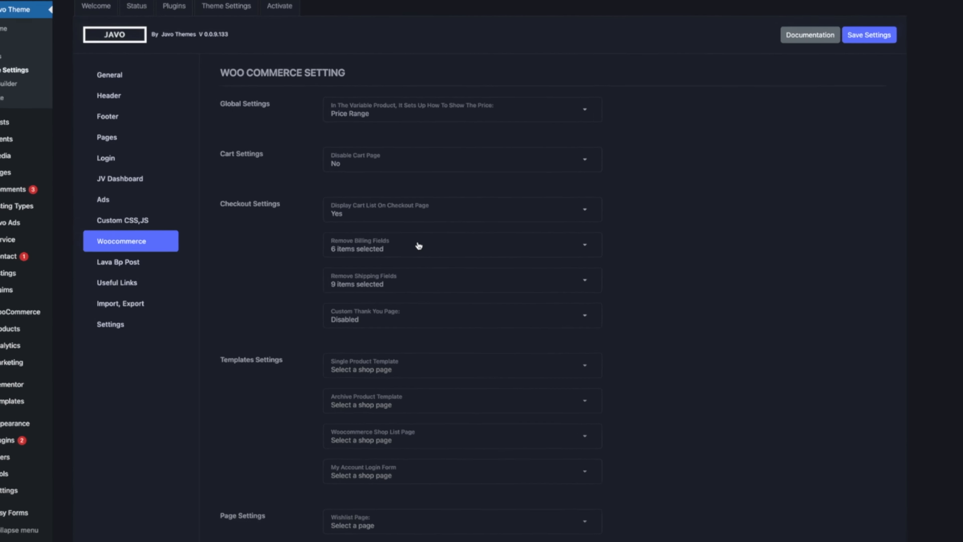
click(436, 251)
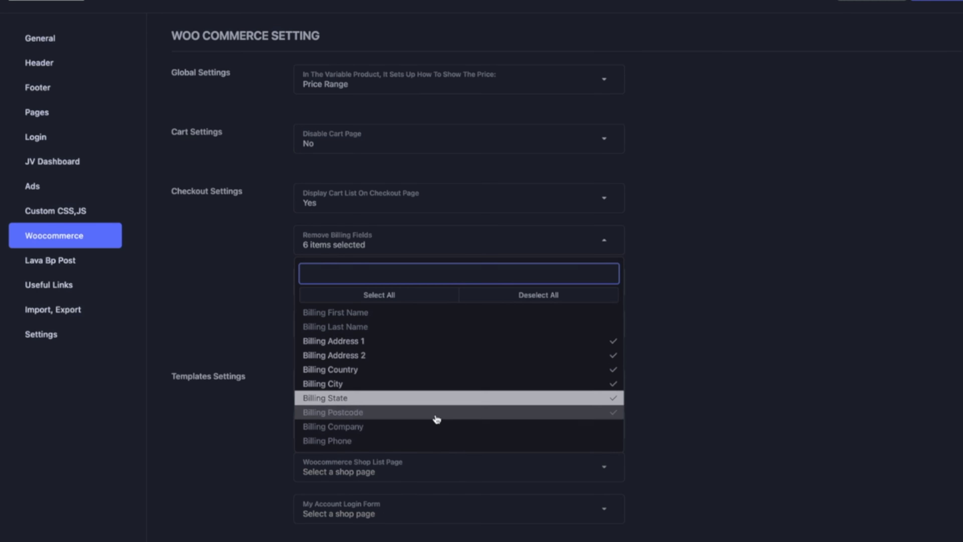
click(251, 445)
click(397, 285)
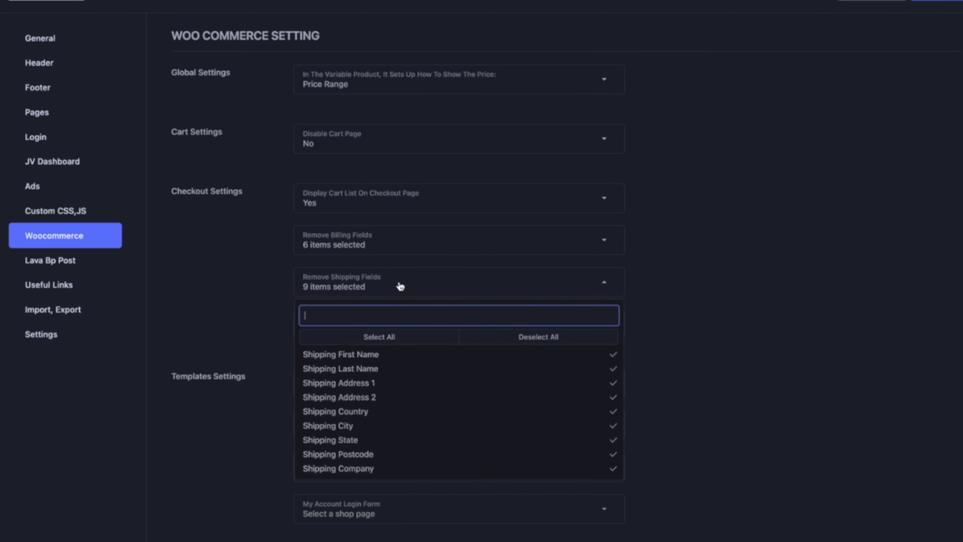
click(259, 305)
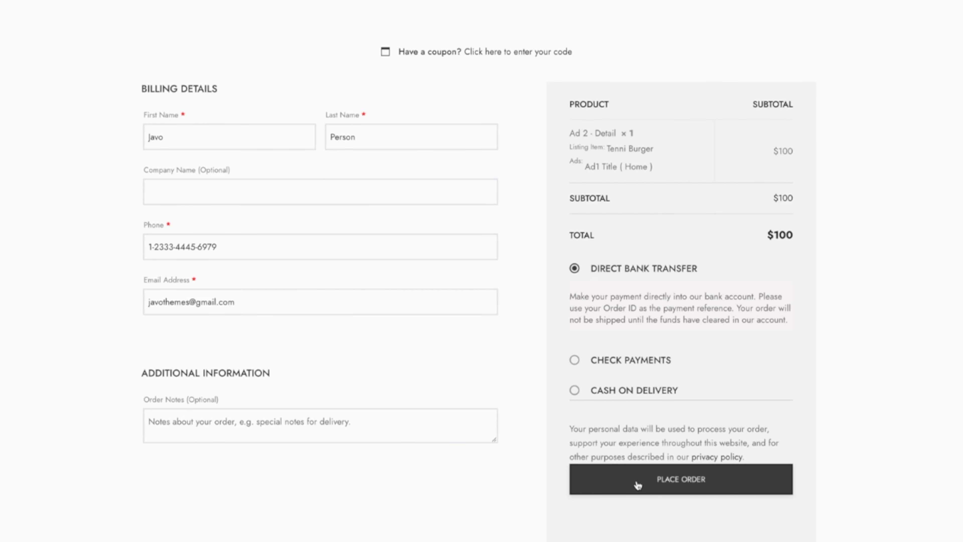
Step: Place the ad order with direct bank transfer, and review WooCommerce's payment methods and the order-received page
click(638, 485)
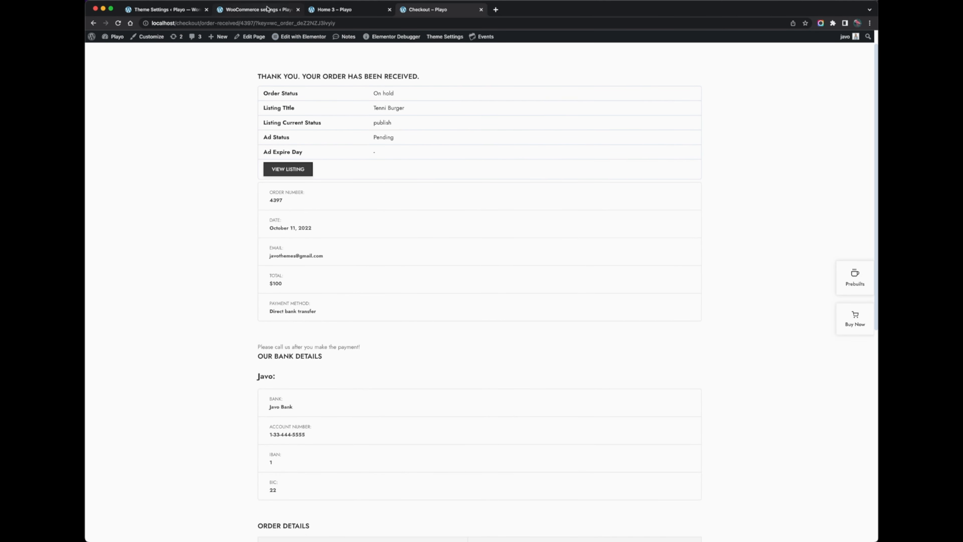
click(267, 8)
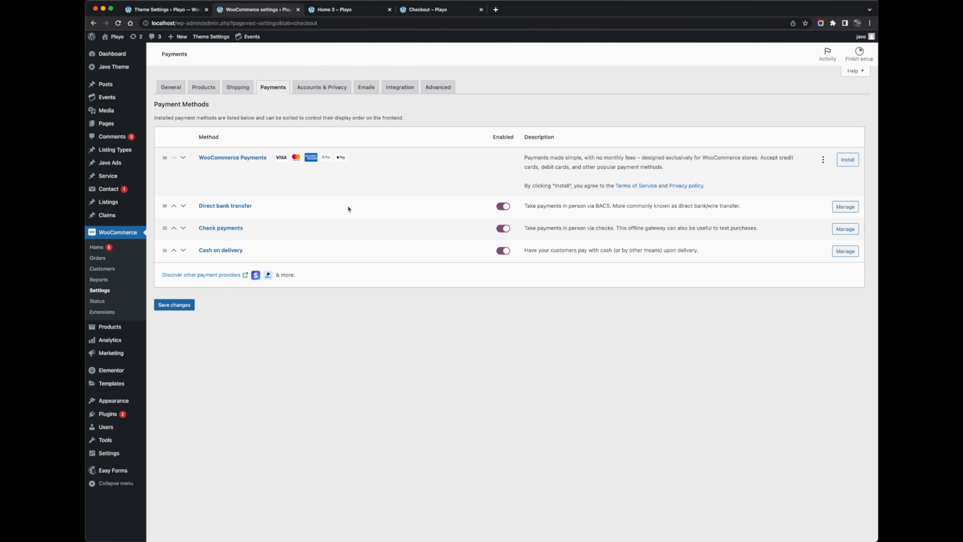
click(440, 10)
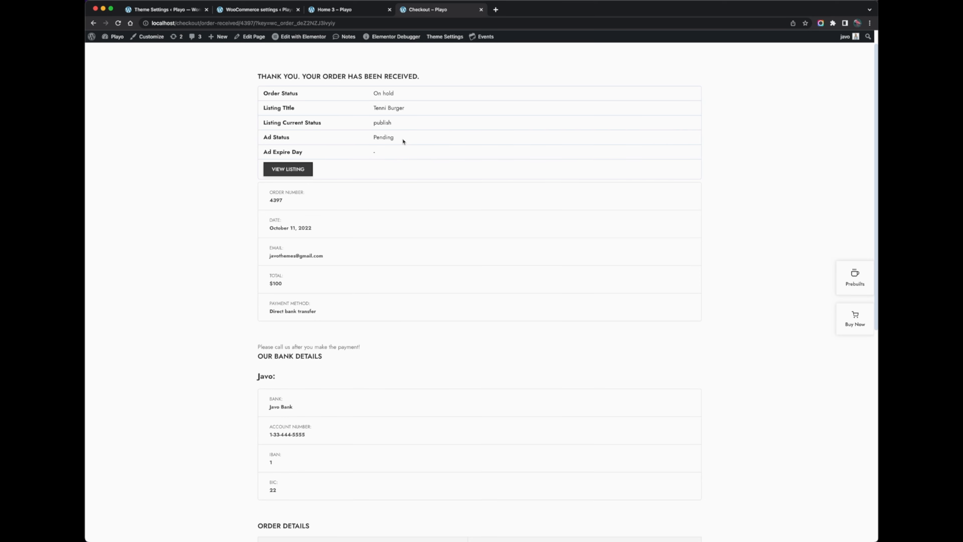
Step: Open the newest on-hold order in WooCommerce, set its status to Completed, and update the order
click(274, 10)
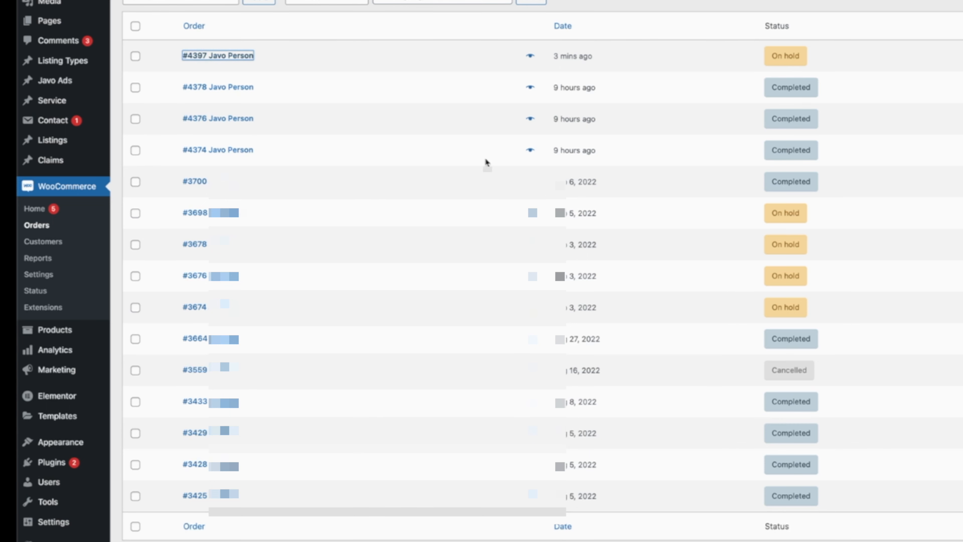
click(809, 60)
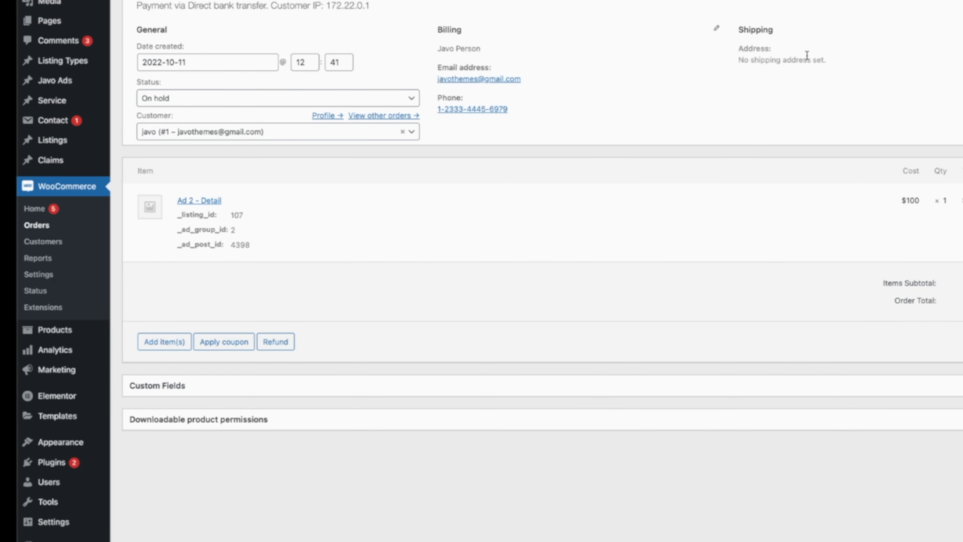
click(206, 98)
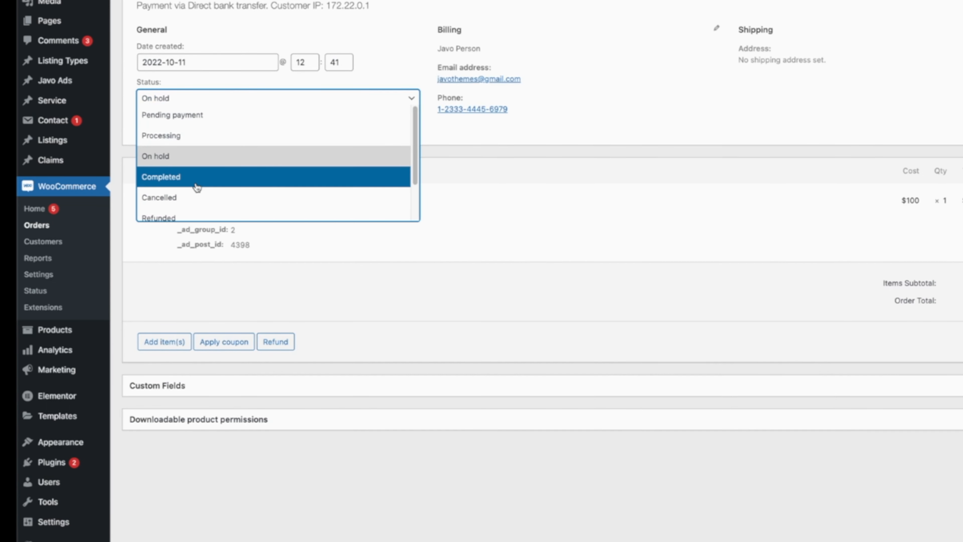
click(198, 176)
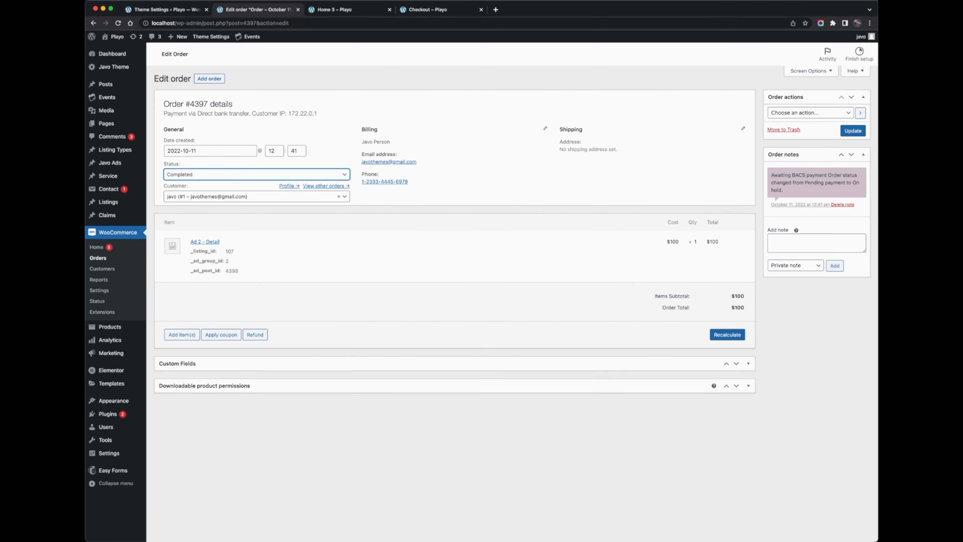
click(853, 131)
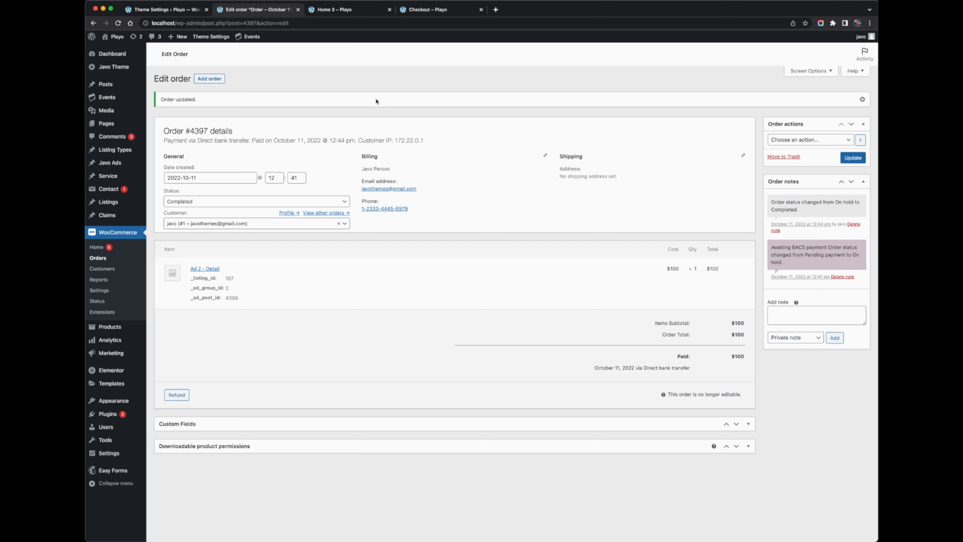
Step: Examine the Tenni Burger entry in the Javo Ads list and in the user dashboard's Ad Listings
mouse_move(125, 163)
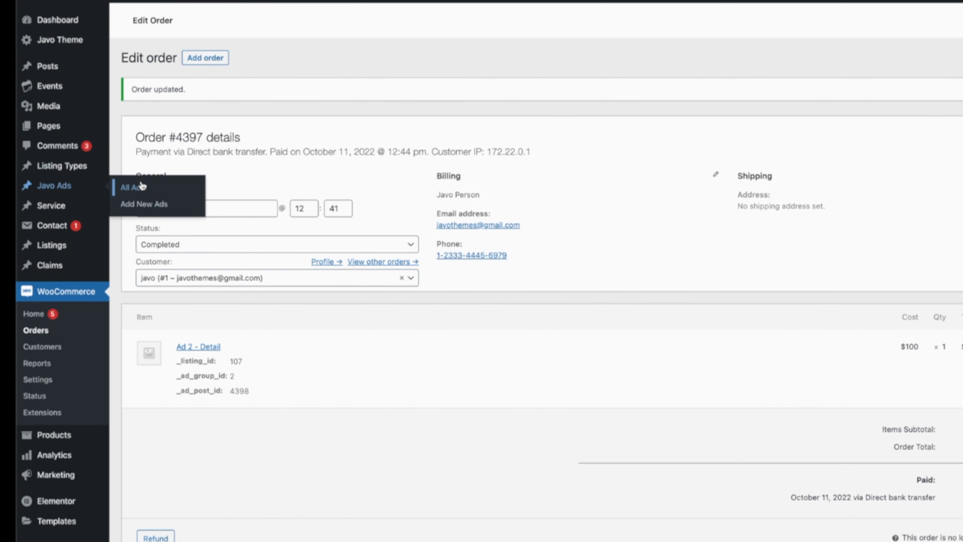
click(141, 186)
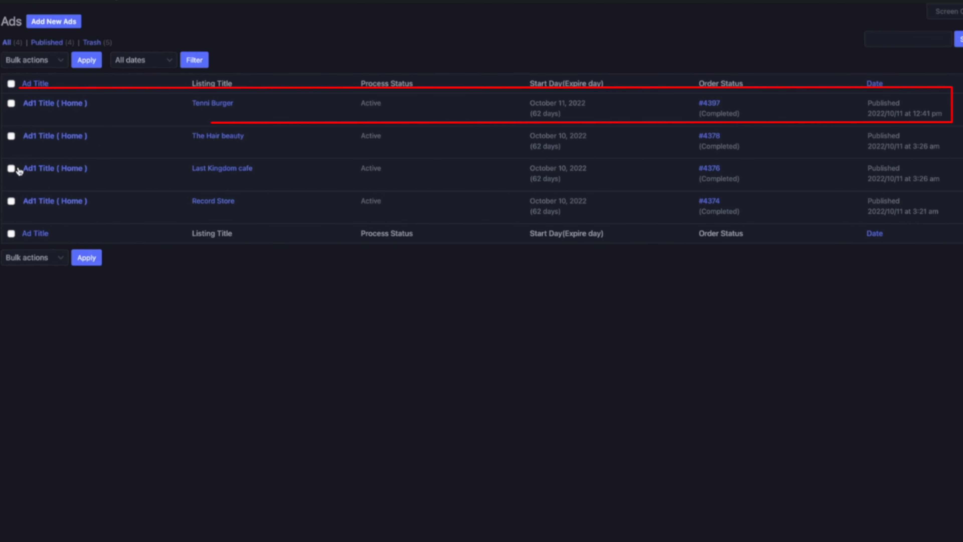
mouse_move(48, 108)
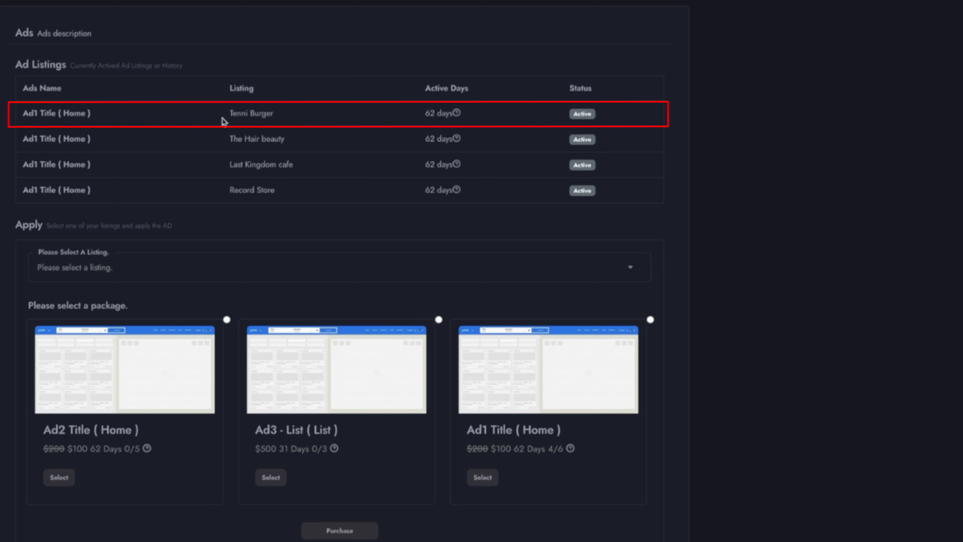
drag(223, 119, 280, 122)
click(280, 122)
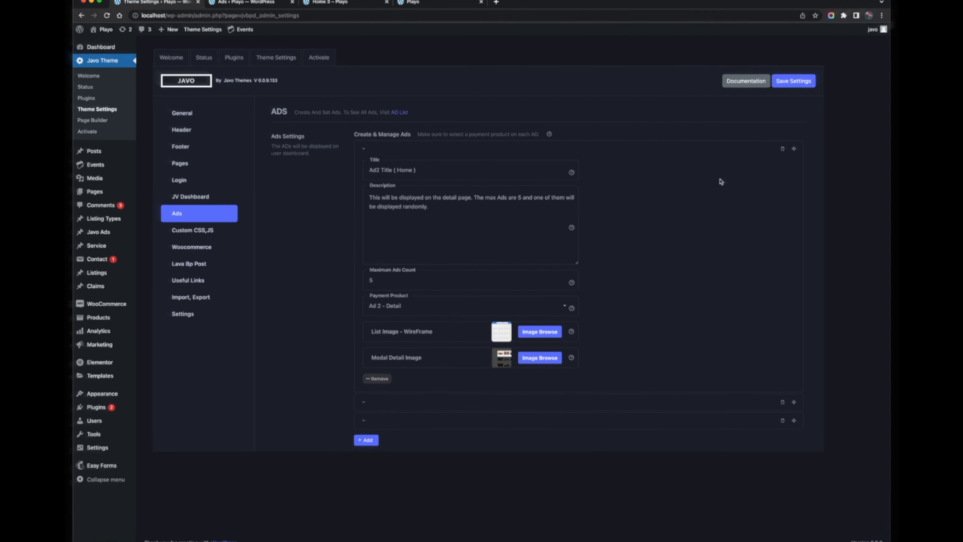
Step: Collapse the open ad entry in the theme's Ads settings, add three new ad entries, and delete those three entries
click(308, 91)
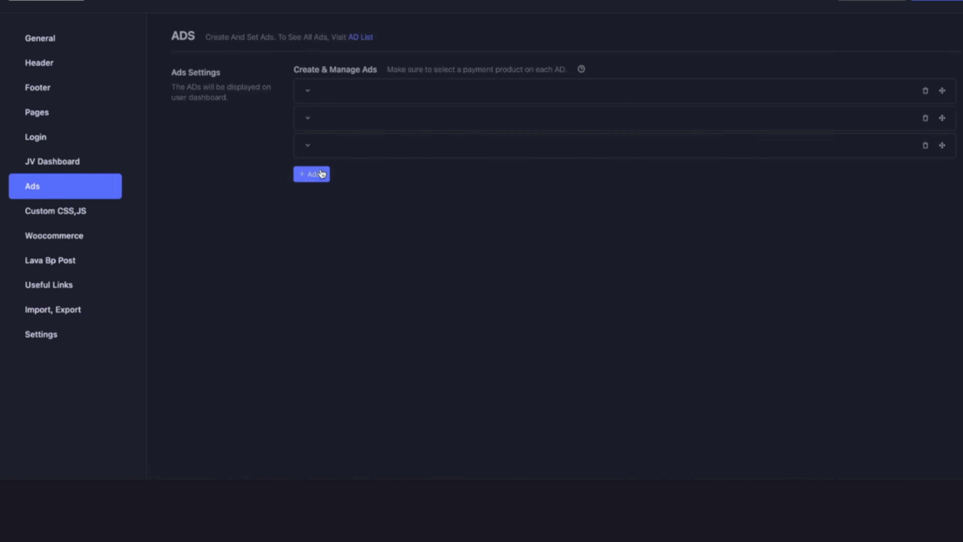
double_click(318, 178)
click(326, 236)
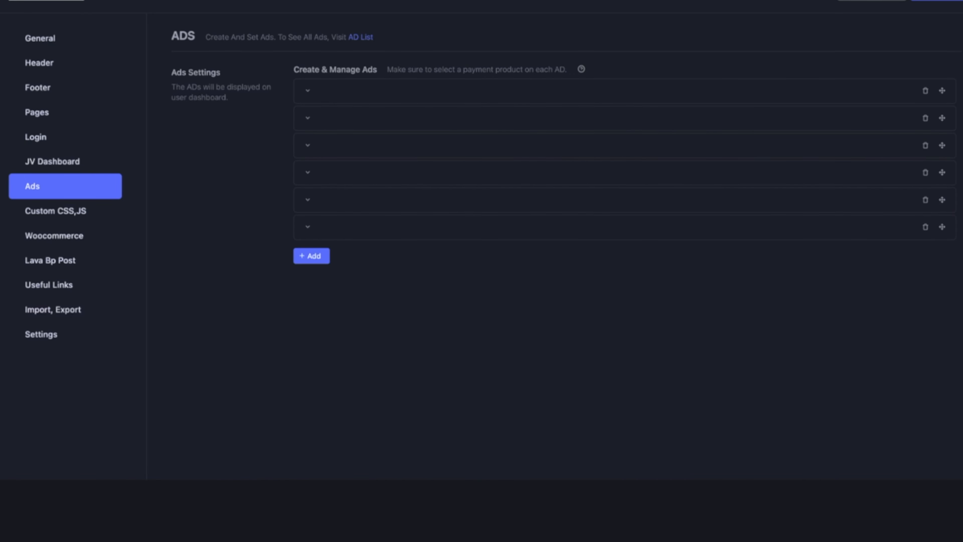
click(925, 226)
click(926, 200)
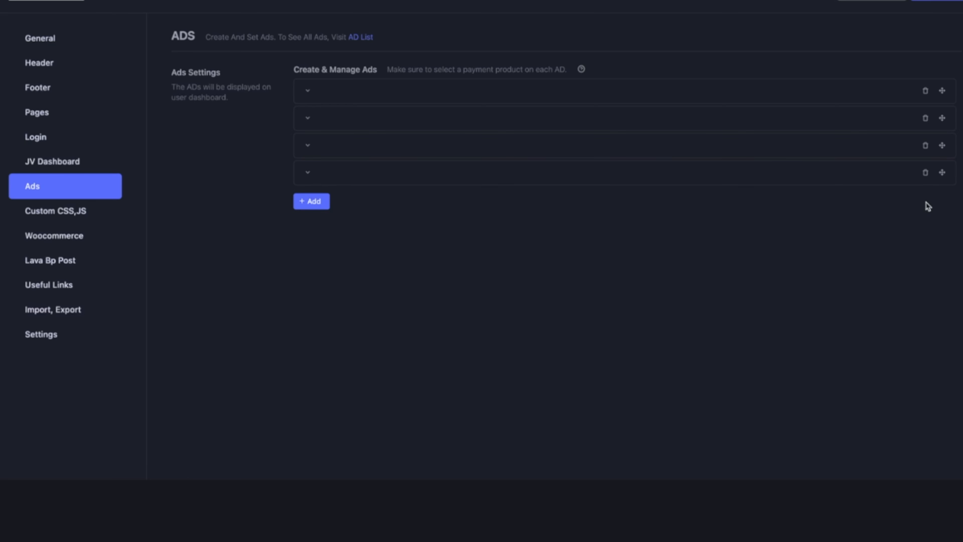
click(926, 174)
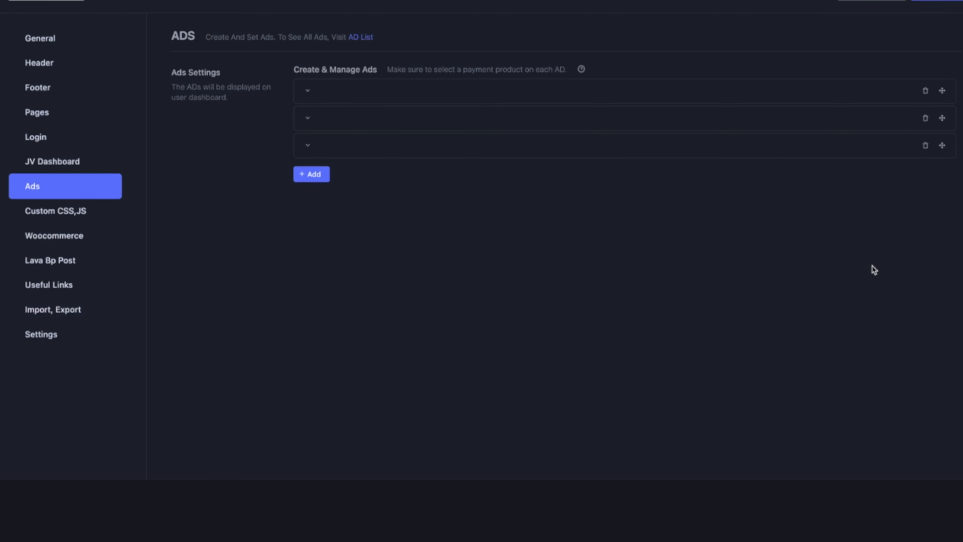
Step: View all ads through the AD List link in the Ads settings, and open the WooCommerce orders list
click(372, 38)
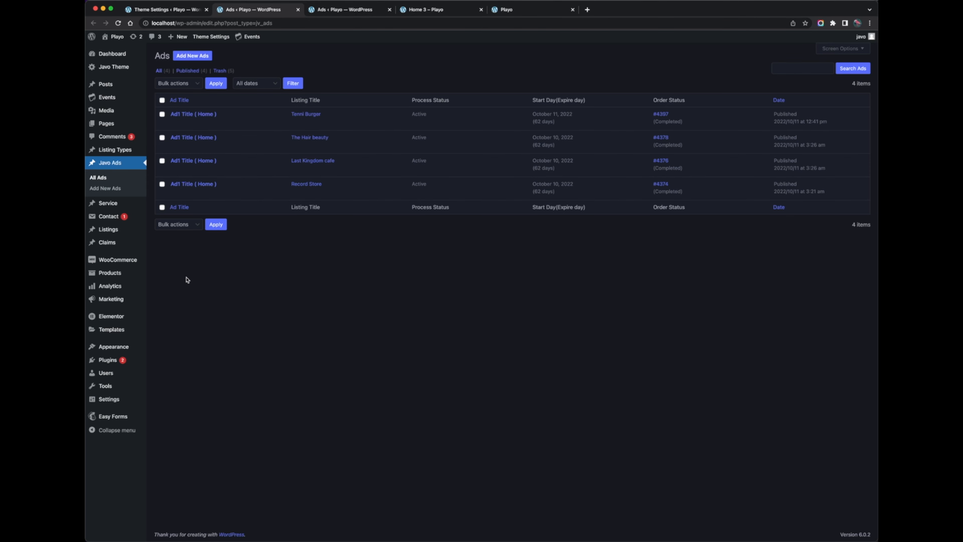
mouse_move(133, 261)
click(161, 271)
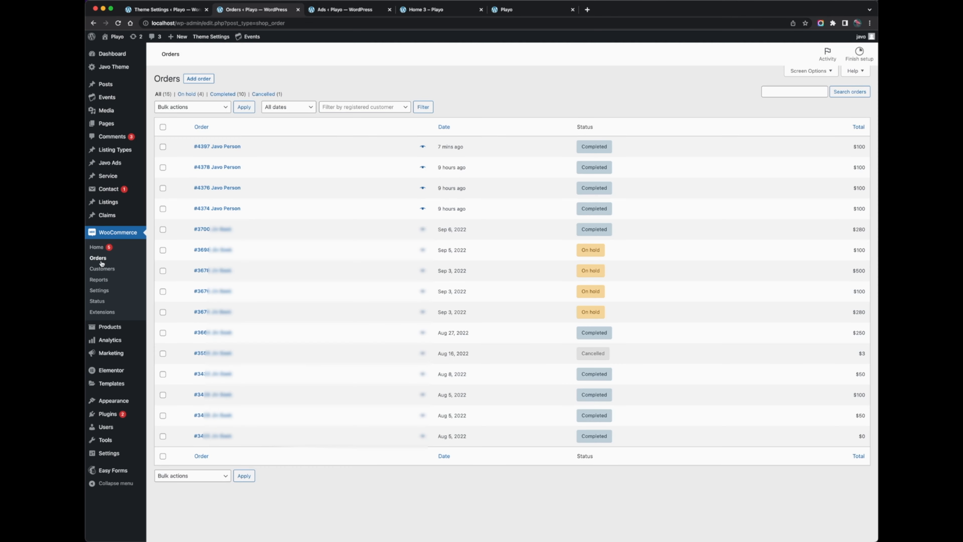
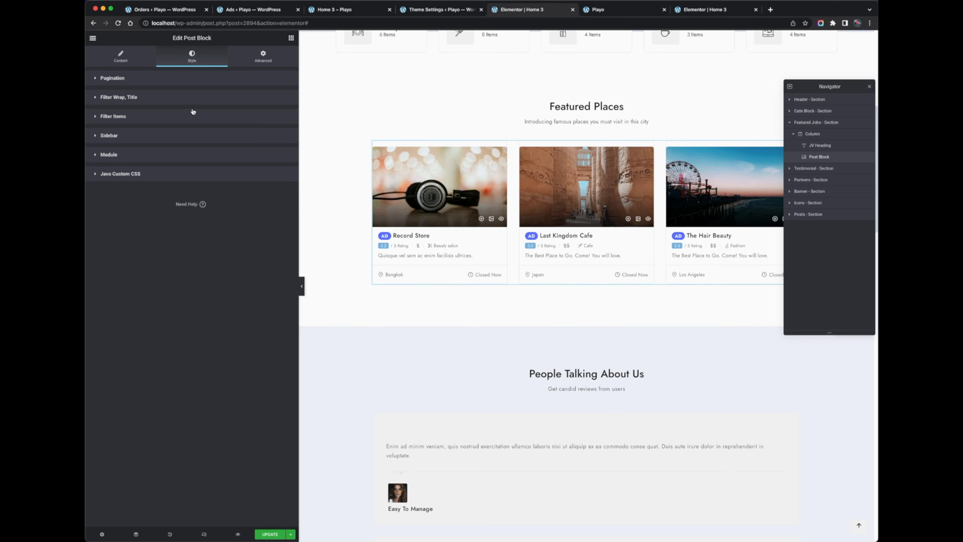
Step: Open the Post Block's Post Type content settings and examine the Featured Places ads in the Home 3 page preview
click(129, 62)
click(151, 141)
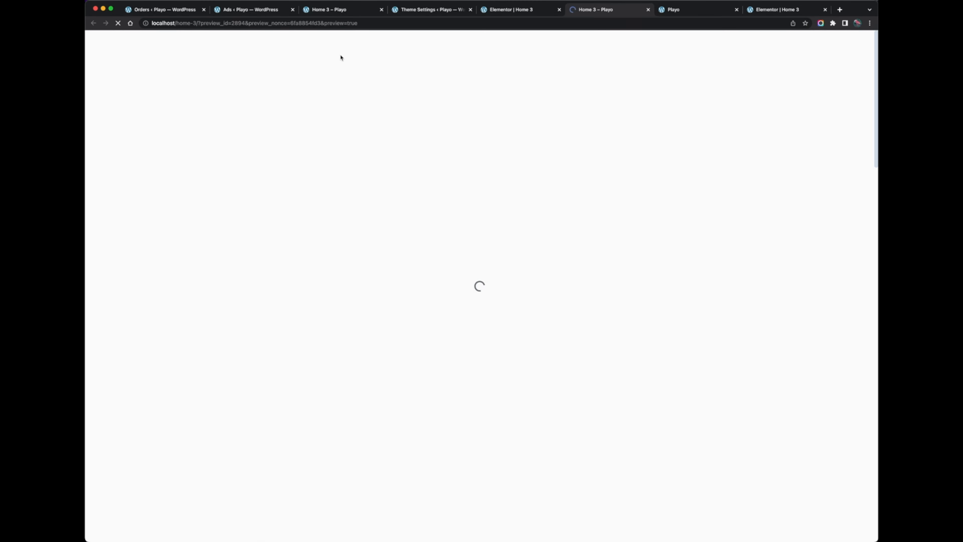
scroll(369, 42, down, 5)
scroll(368, 42, down, 4)
scroll(368, 44, up, 2)
scroll(366, 42, up, 1)
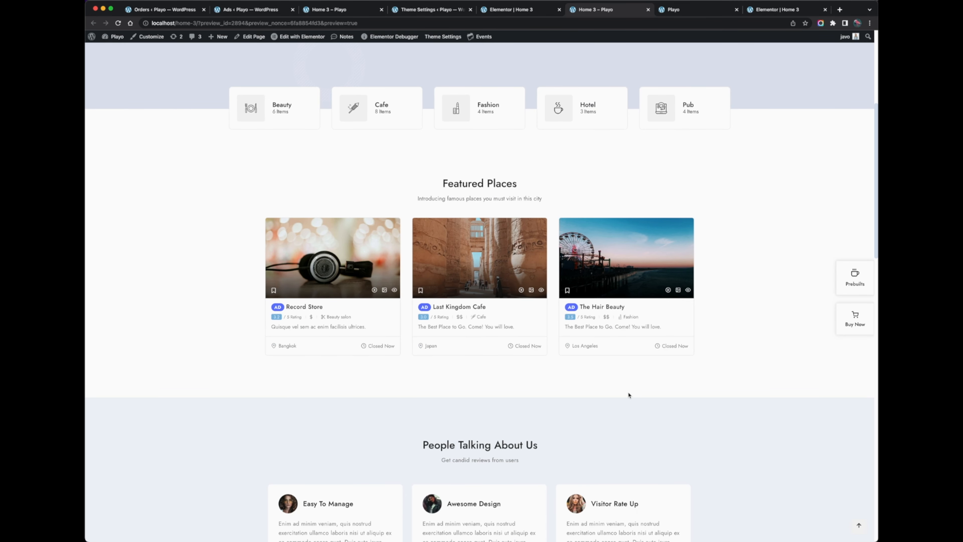
mouse_move(673, 255)
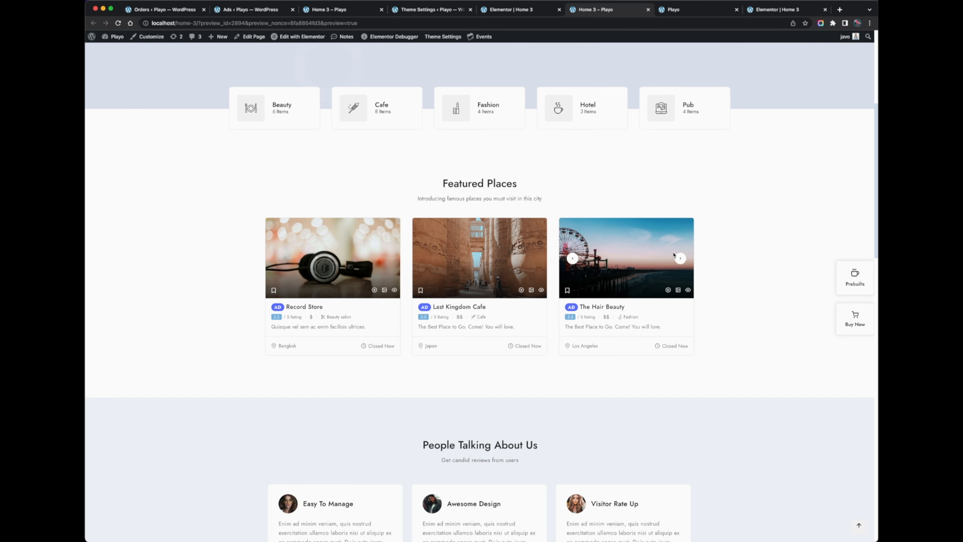
Step: Return to the Home 3 page in the Elementor editor and look through its sections around Featured Places
click(530, 12)
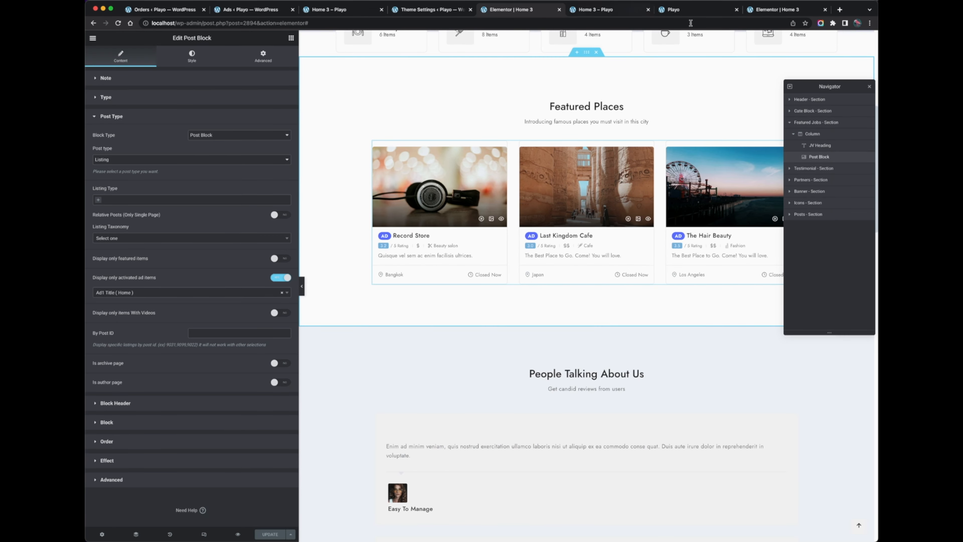
scroll(638, 361, down, 20)
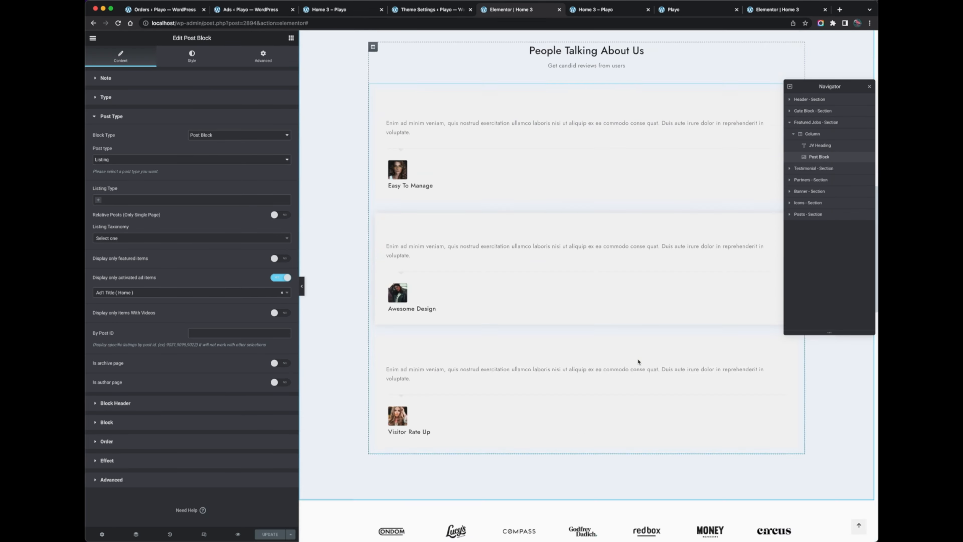
scroll(638, 361, up, 20)
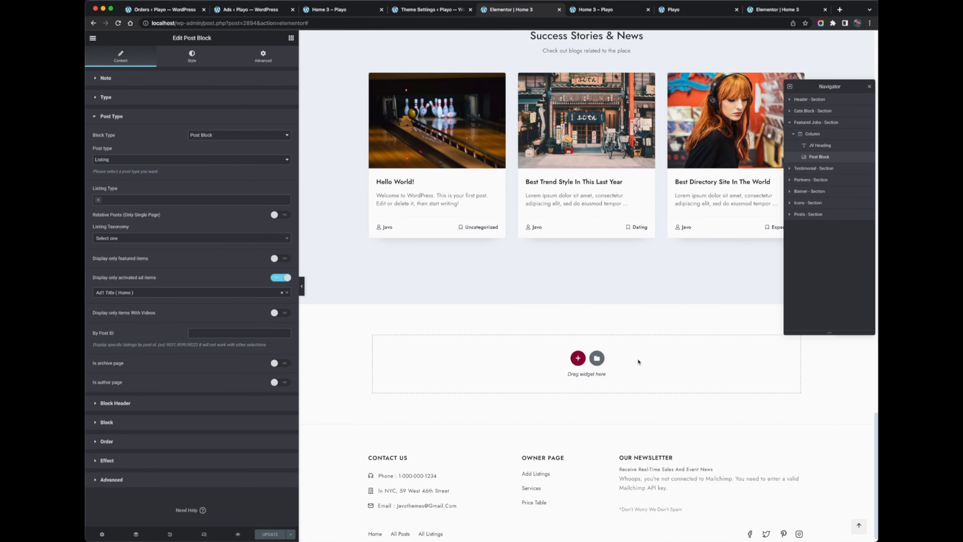
scroll(638, 361, down, 8)
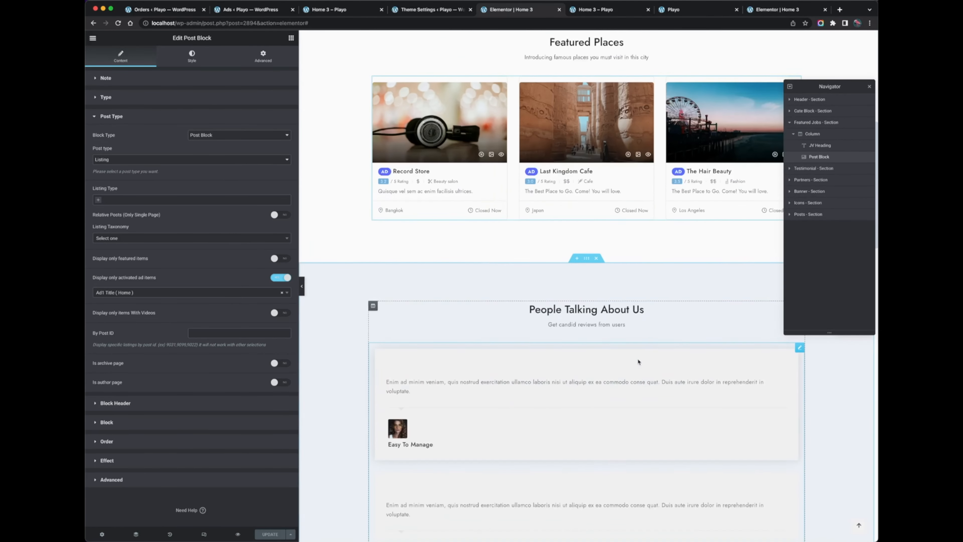
scroll(638, 361, up, 4)
scroll(625, 394, up, 2)
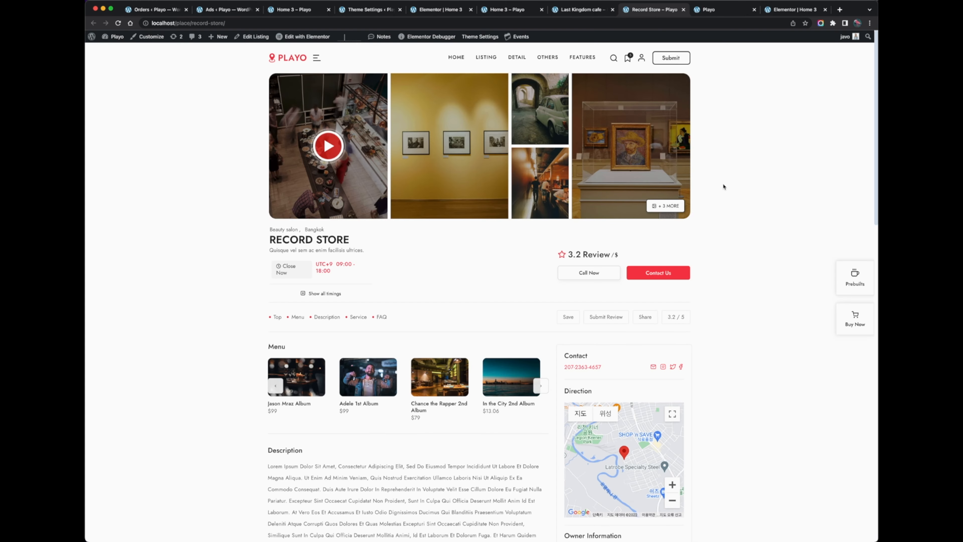
Step: Examine the Record Store detail page down to the reviews, including the sidebar area below Owner Information
scroll(723, 185, down, 5)
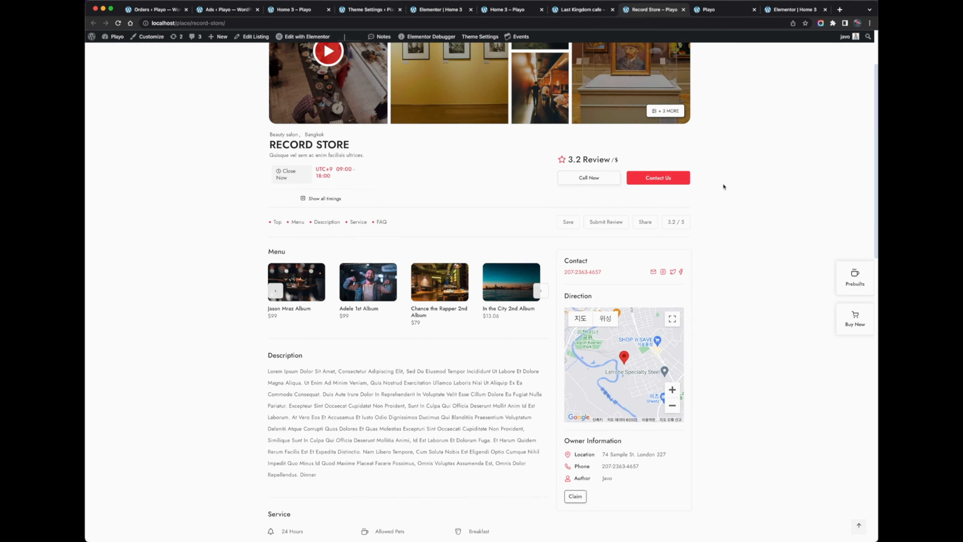
scroll(723, 186, down, 3)
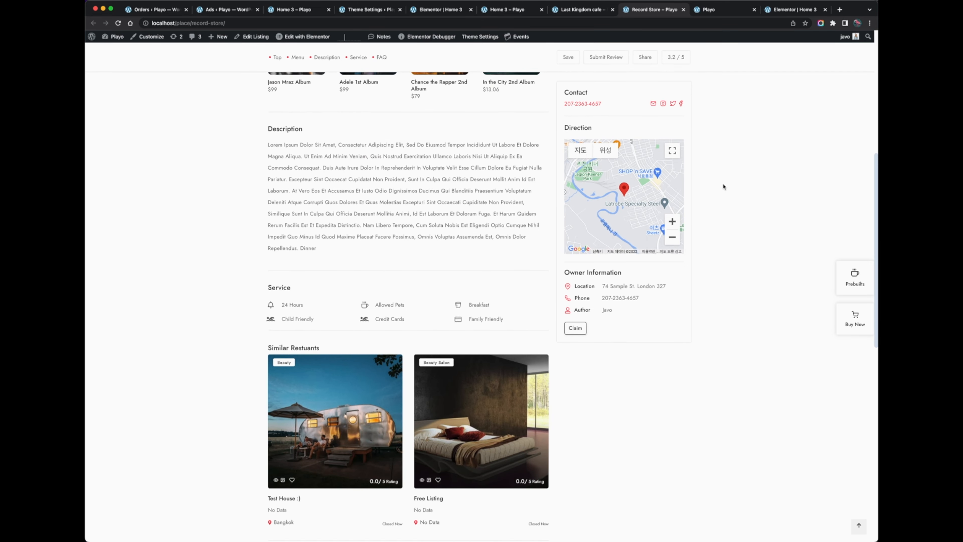
scroll(723, 186, down, 5)
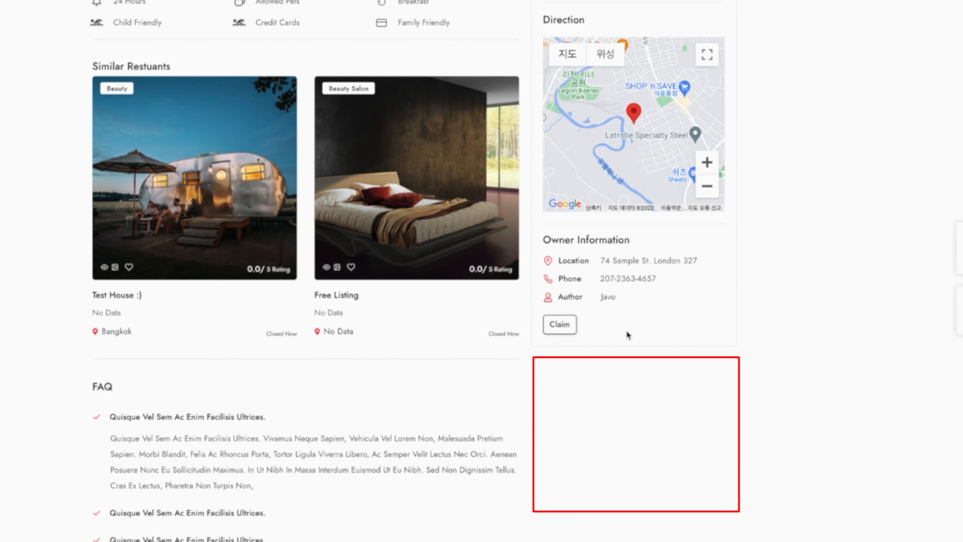
scroll(593, 359, down, 10)
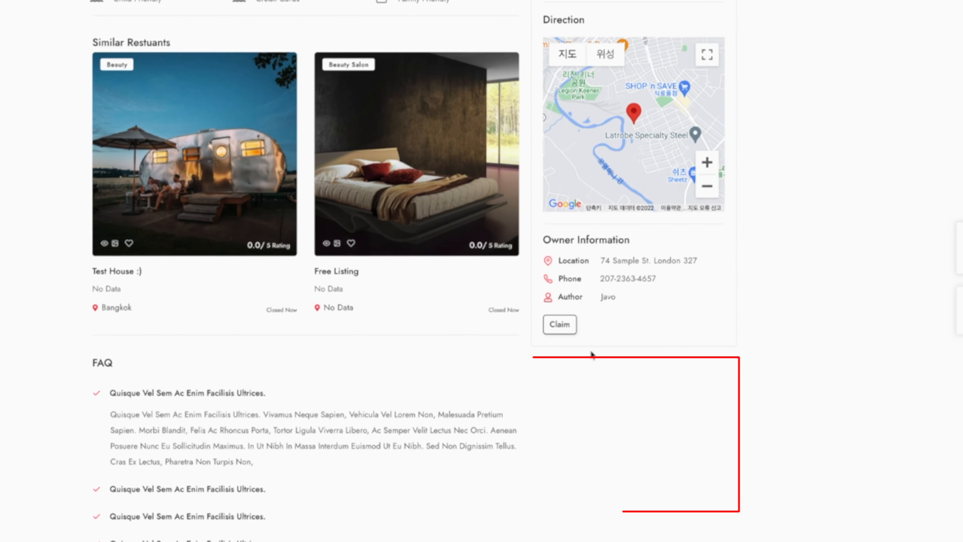
scroll(271, 456, up, 8)
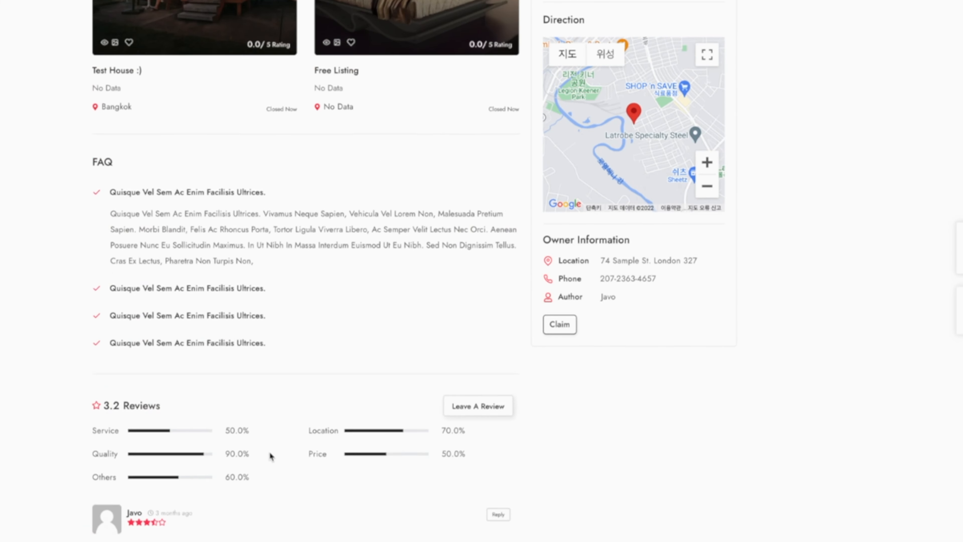
scroll(385, 415, up, 3)
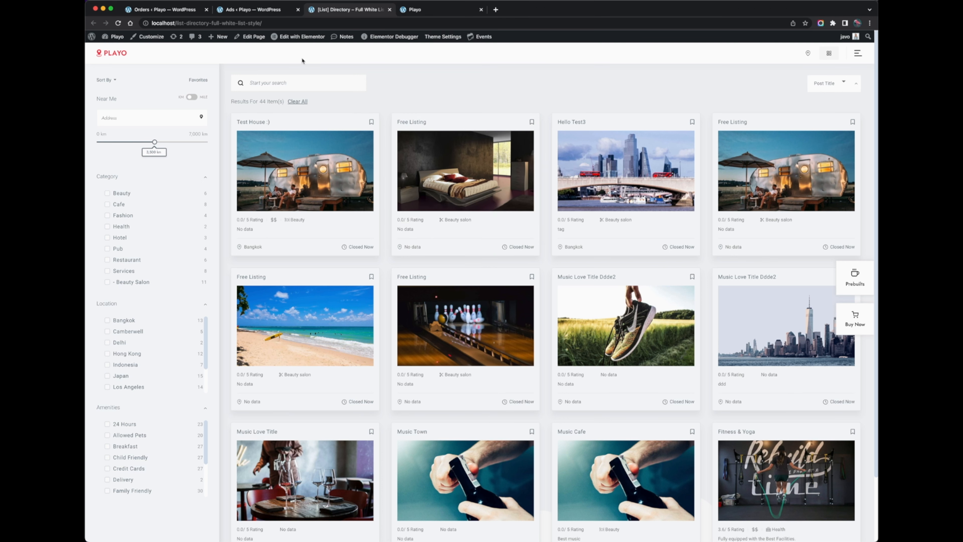
Step: Edit the list directory page with Elementor and select its Listing Blocks (List Type) widget
click(314, 41)
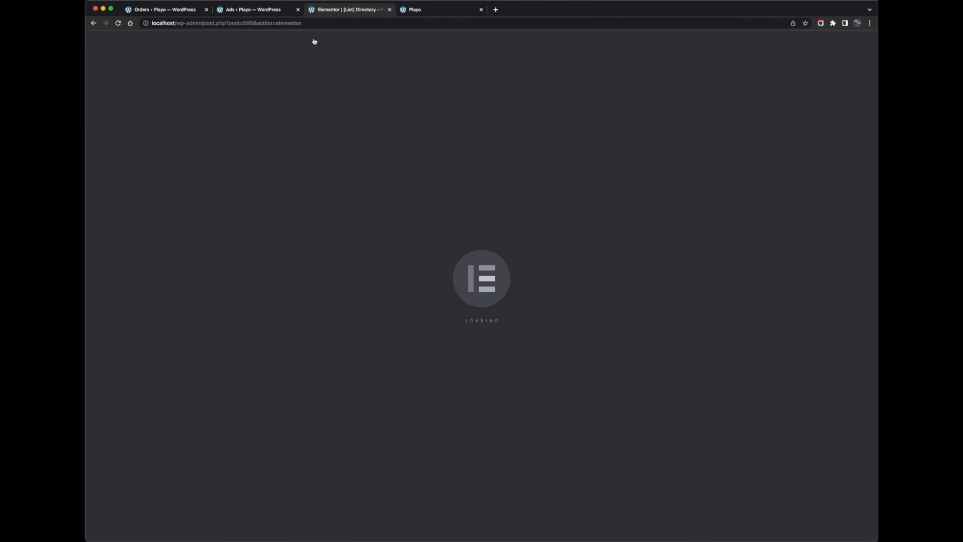
scroll(515, 277, down, 6)
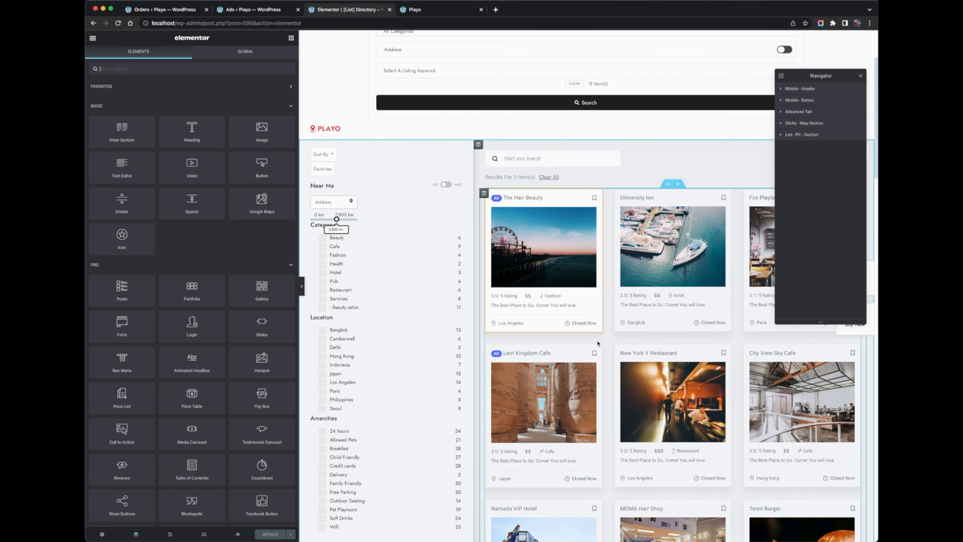
click(603, 322)
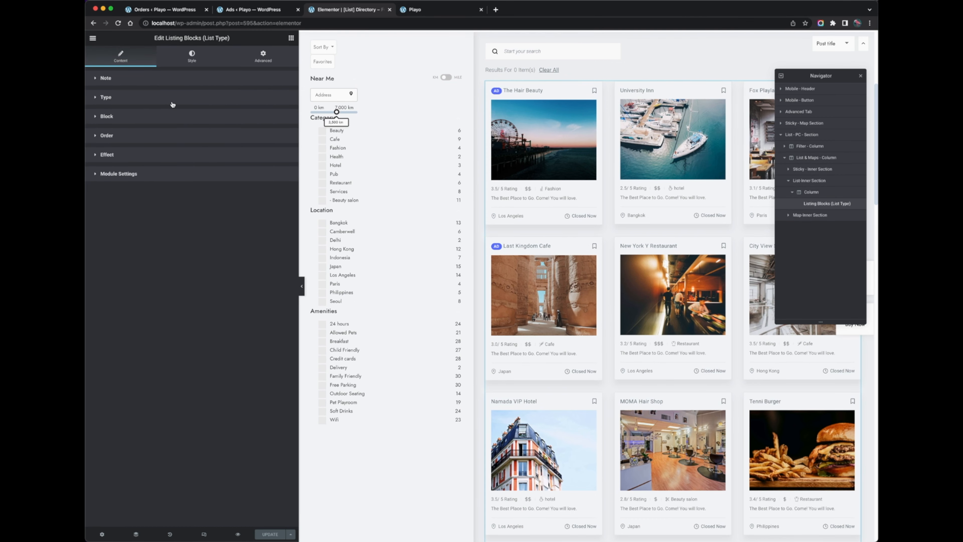
Step: Enable Display only activated ad items in the listing block's Type settings, with Ad1 Title ( Home ) as the ad
click(172, 99)
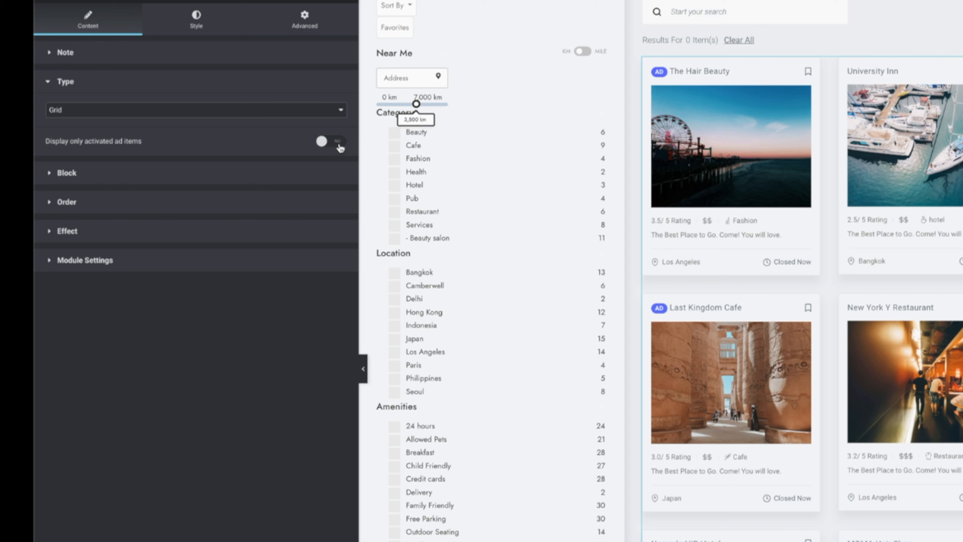
click(284, 138)
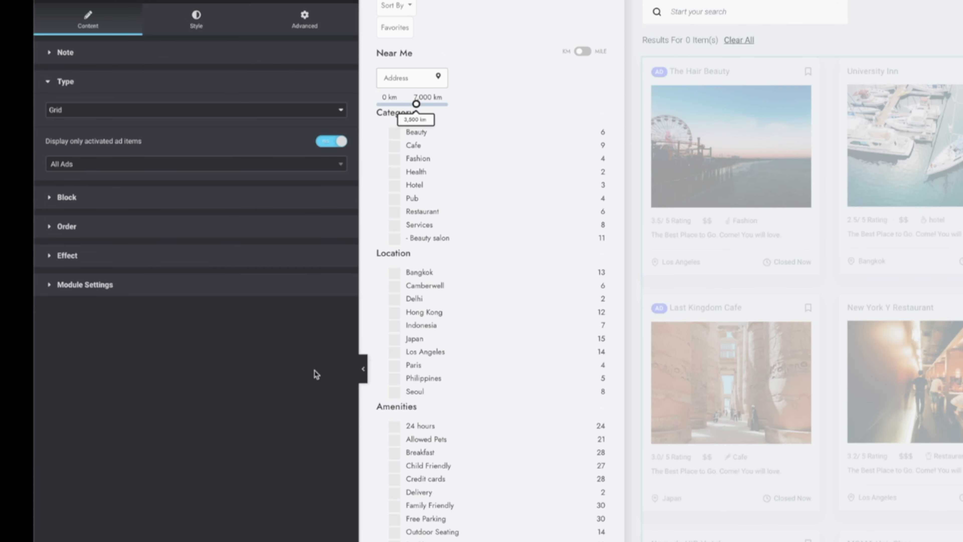
click(252, 168)
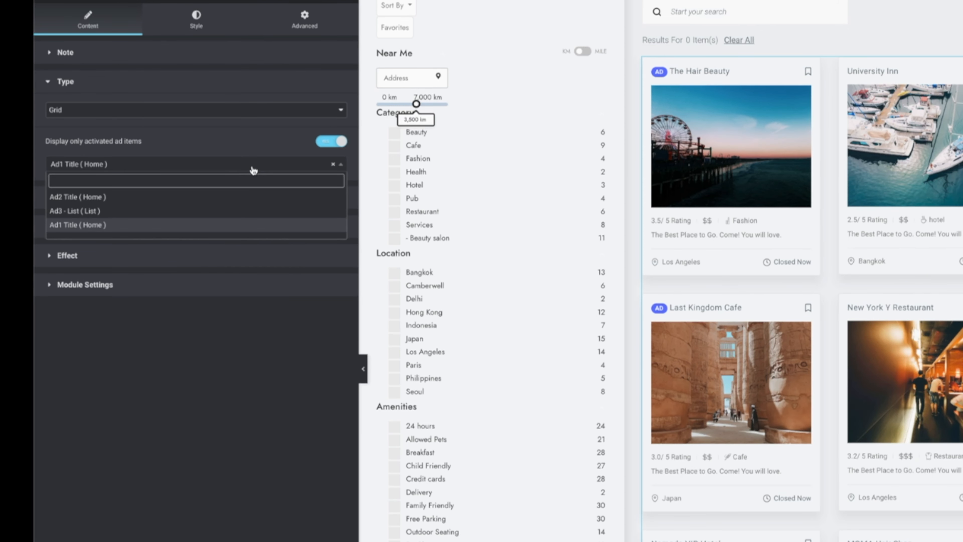
click(206, 230)
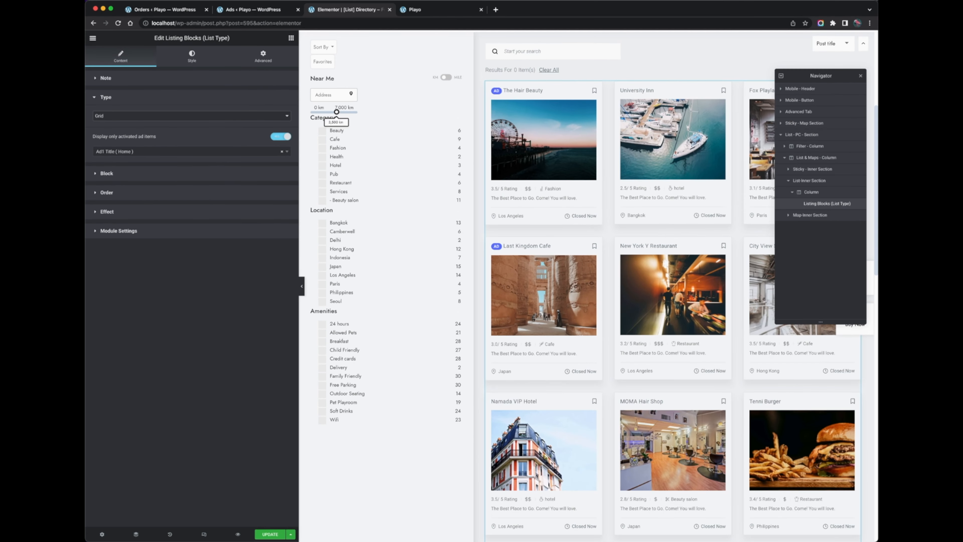
Step: Update the list directory page and examine the AD-labelled listings in its preview
click(273, 535)
click(237, 534)
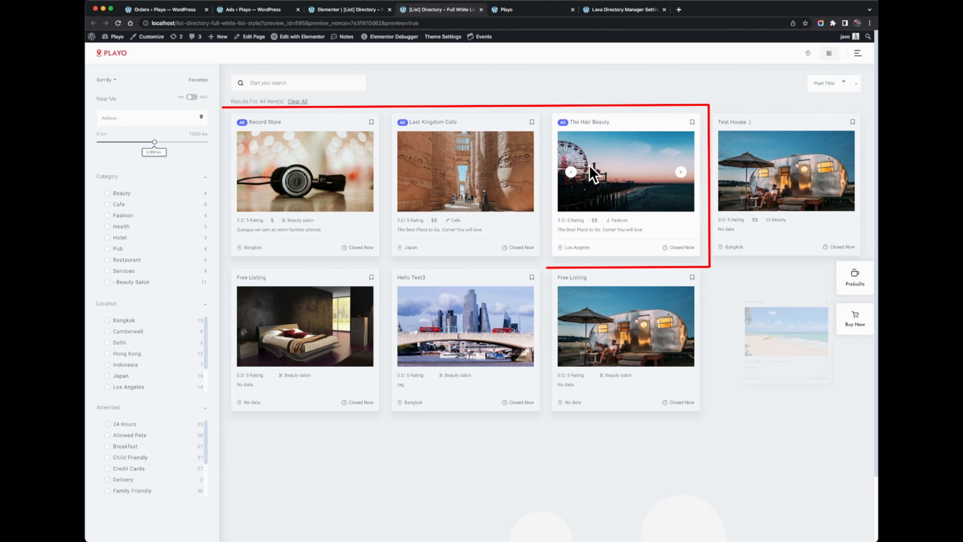
scroll(604, 161, down, 3)
scroll(603, 161, up, 3)
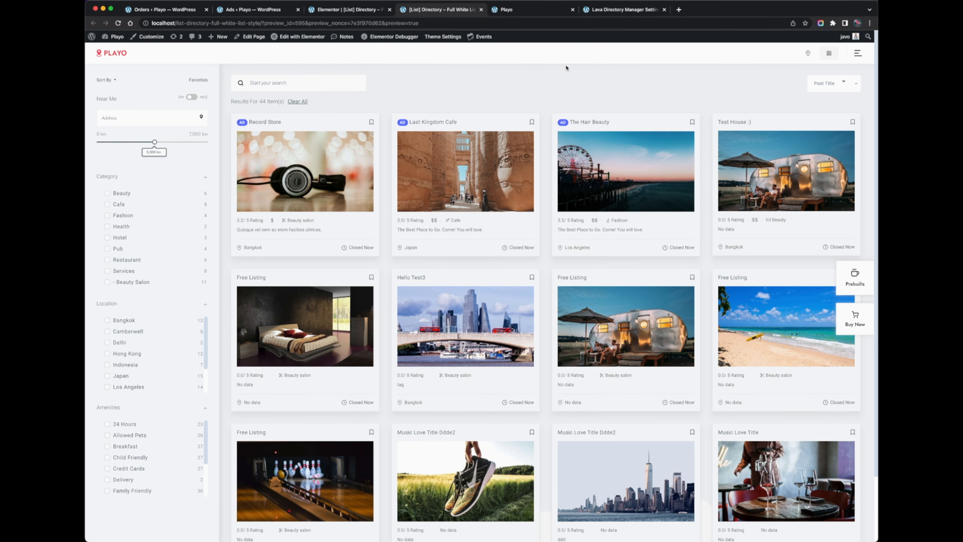
Step: Refresh the listing data in the Lava Directory Manager settings with the JSON generators for all listings and for Place
click(616, 12)
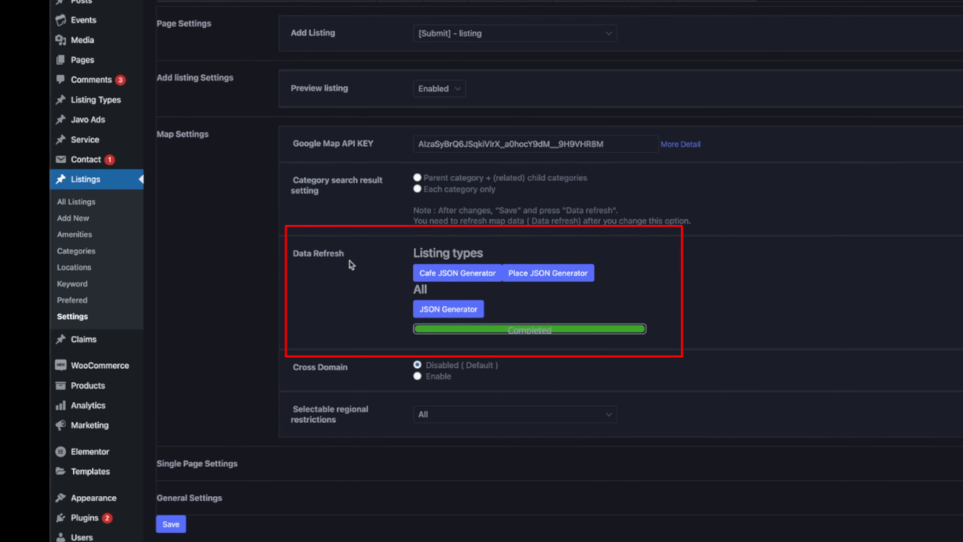
click(479, 314)
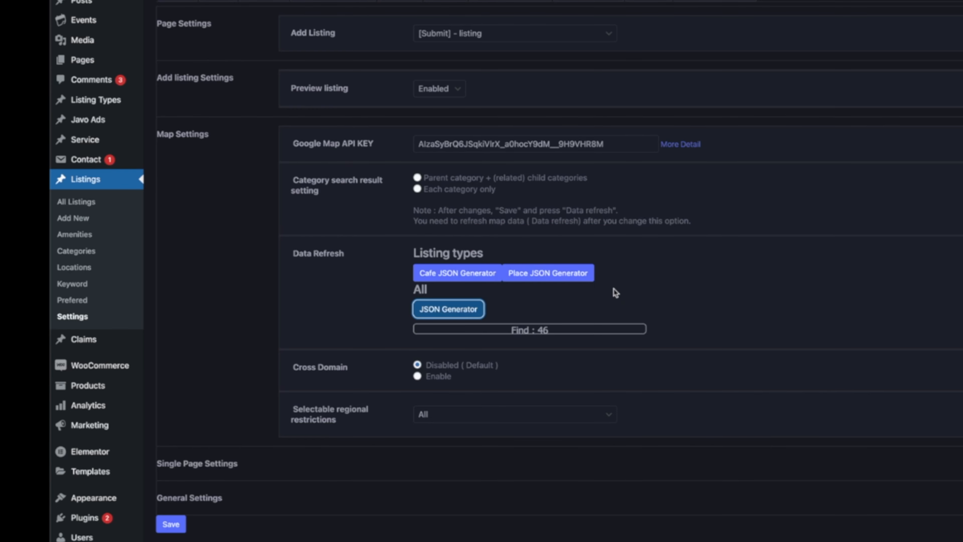
click(579, 279)
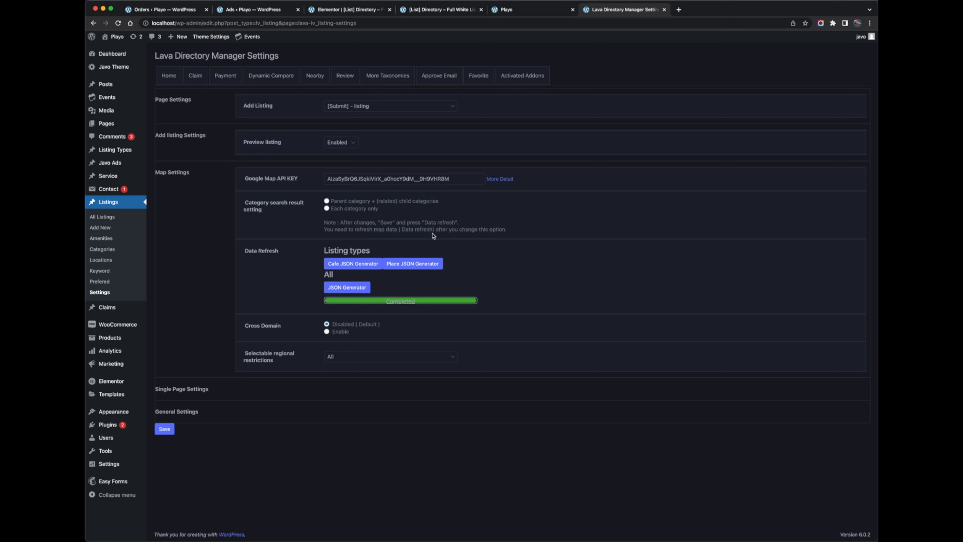
Step: Return to the Ads section of the Javo theme settings
key(super+2)
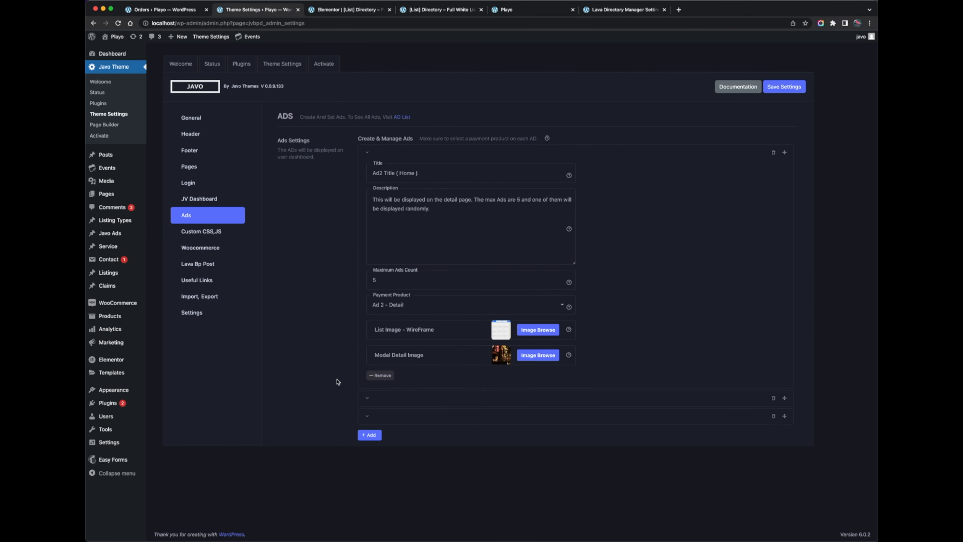